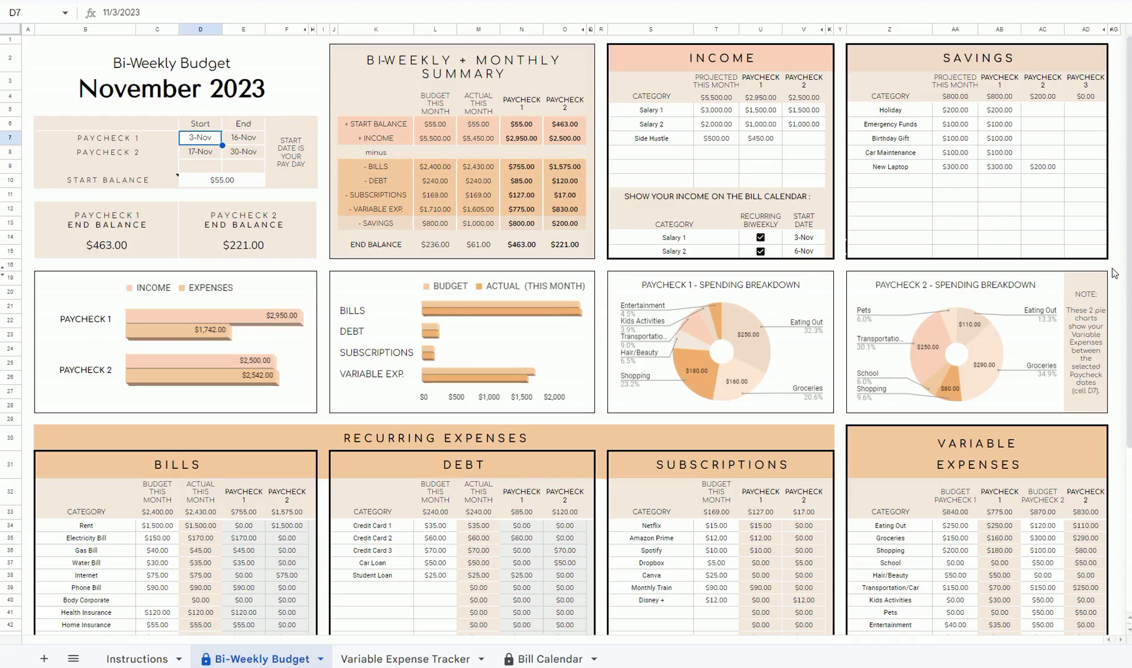
# Step: Move paycheck 1's start date in D7 to 1-Dec, then 12-Jan and 9-Feb 2024
pyautogui.click(1111, 267)
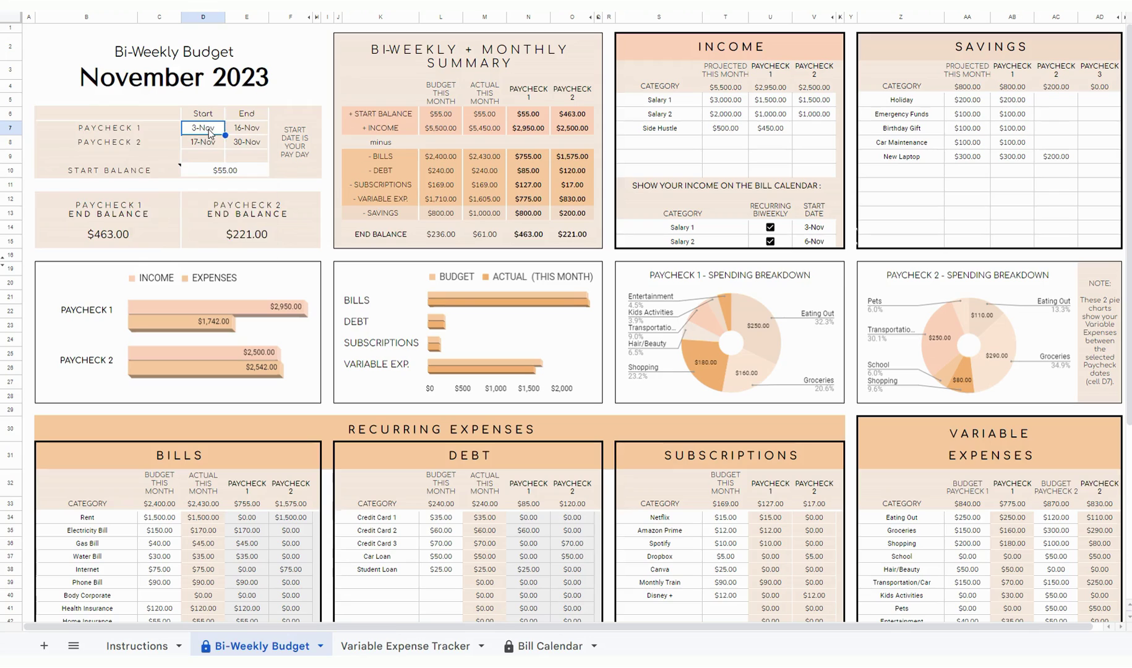
pyautogui.doubleClick(203, 138)
pyautogui.click(236, 259)
pyautogui.doubleClick(205, 127)
pyautogui.click(253, 149)
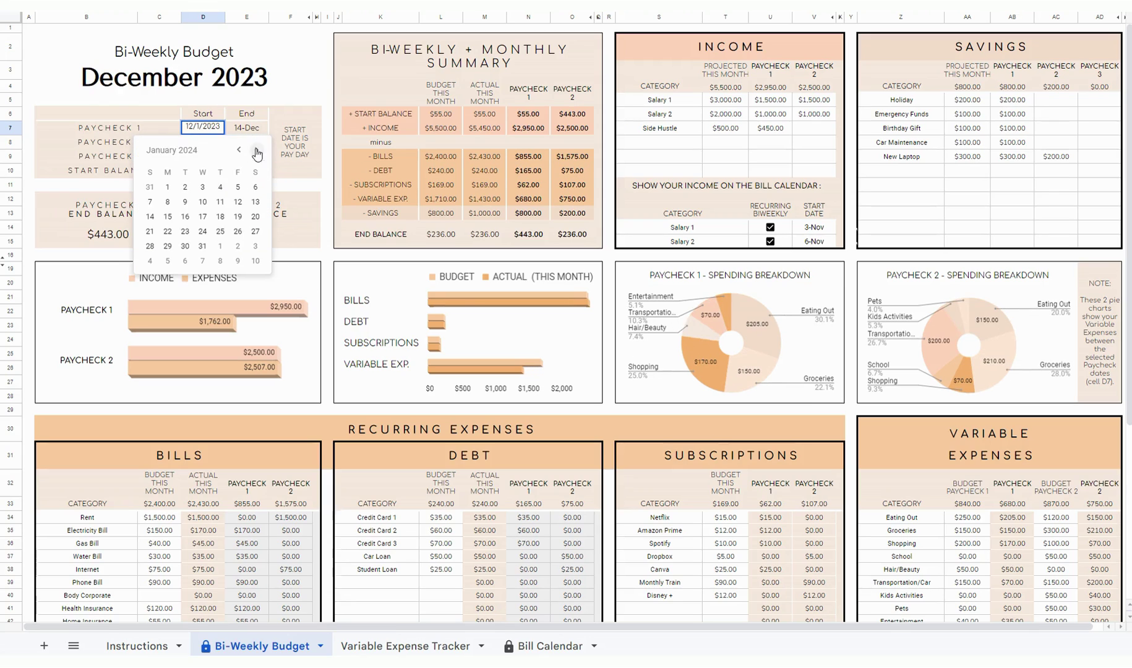
pyautogui.click(238, 193)
pyautogui.doubleClick(206, 132)
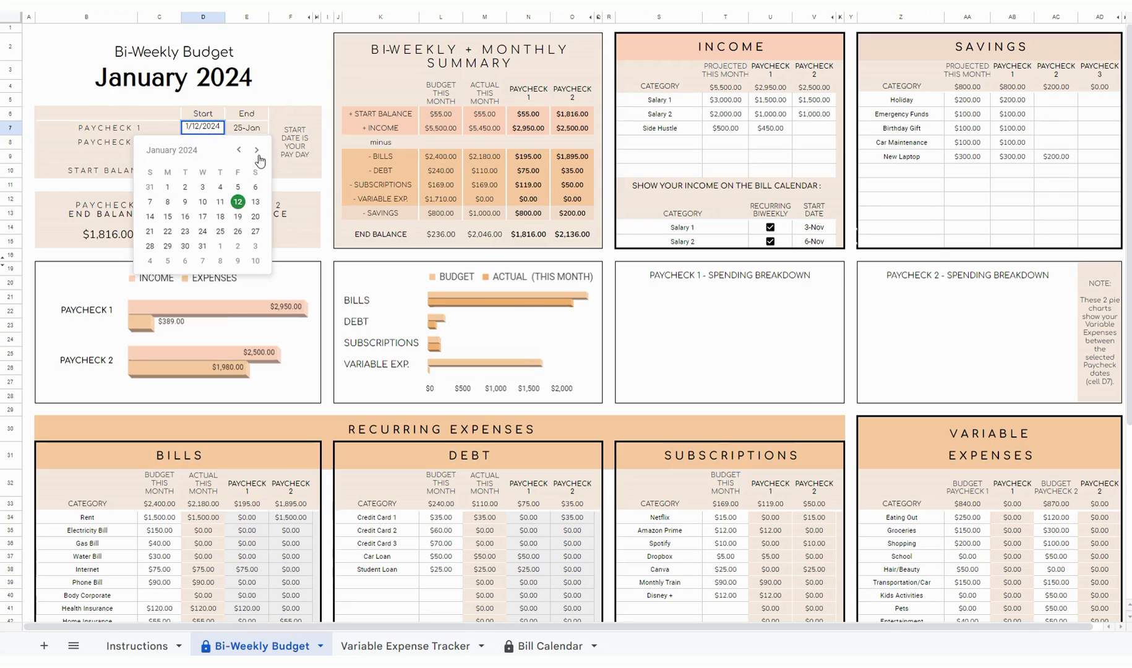
pyautogui.click(254, 151)
pyautogui.click(238, 197)
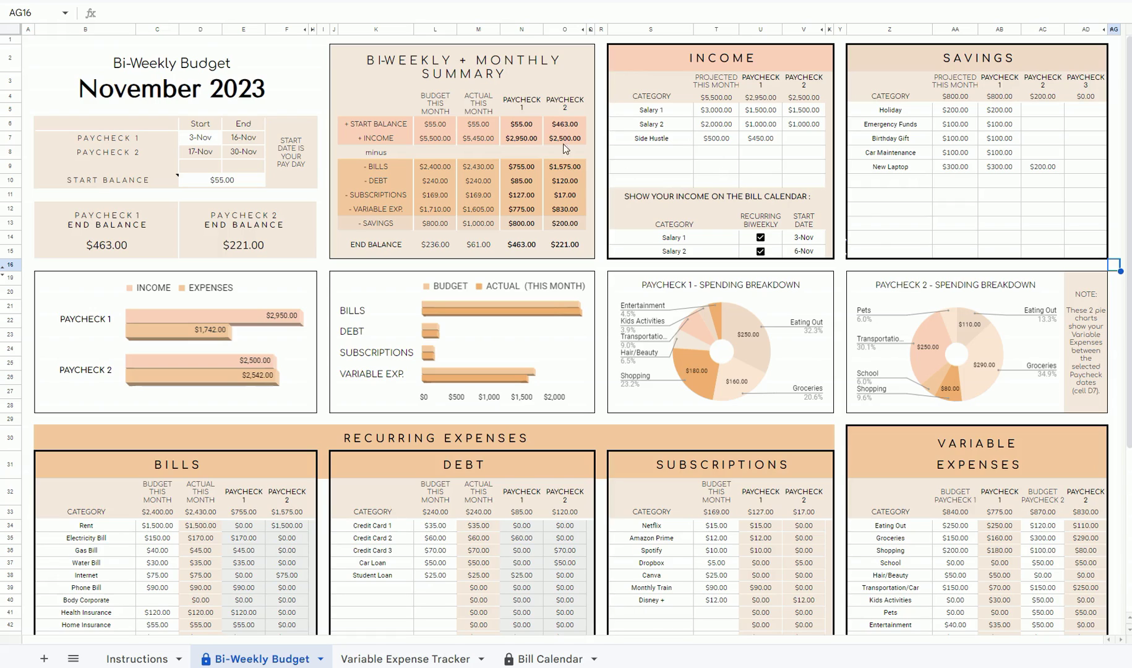
# Step: Return D7 to 3-Nov so paycheck 2 falls on 17-Nov again
pyautogui.press('Left')
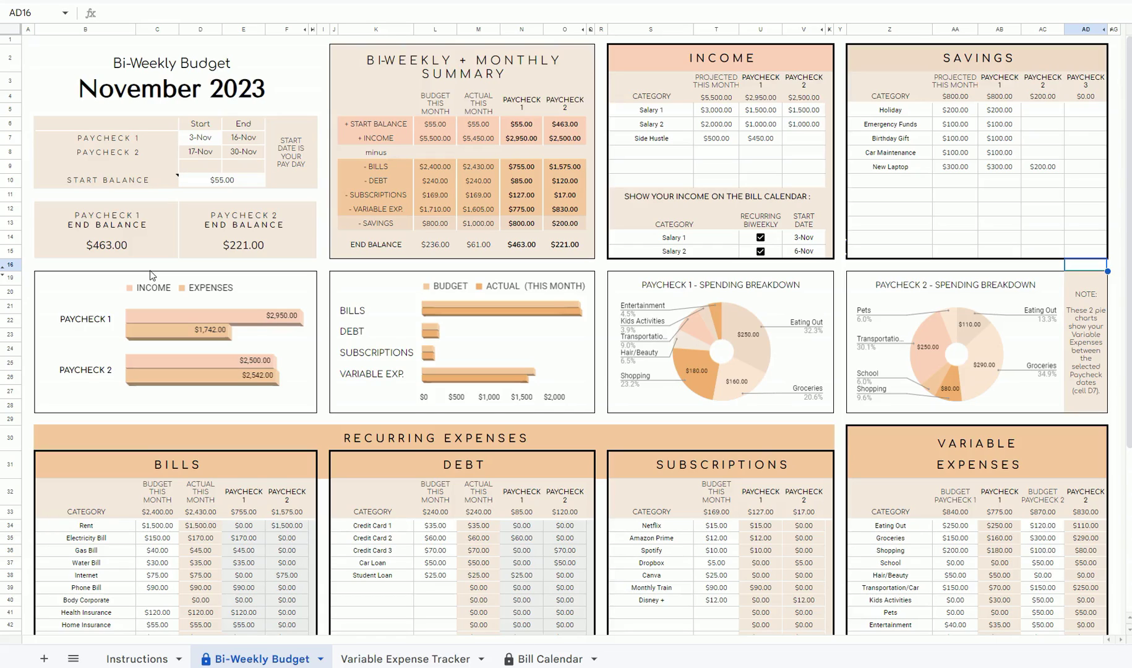
# Step: Scroll through the Variable Expense Tracker's logged spending, then switch to the Bill Calendar
pyautogui.click(422, 659)
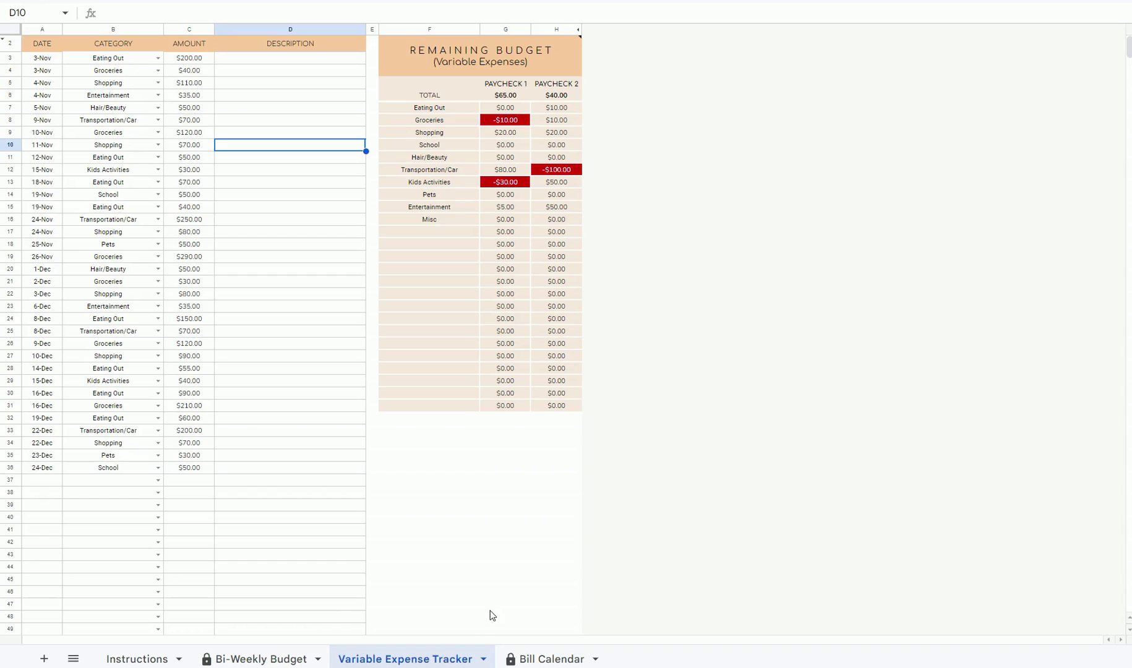
pyautogui.click(465, 530)
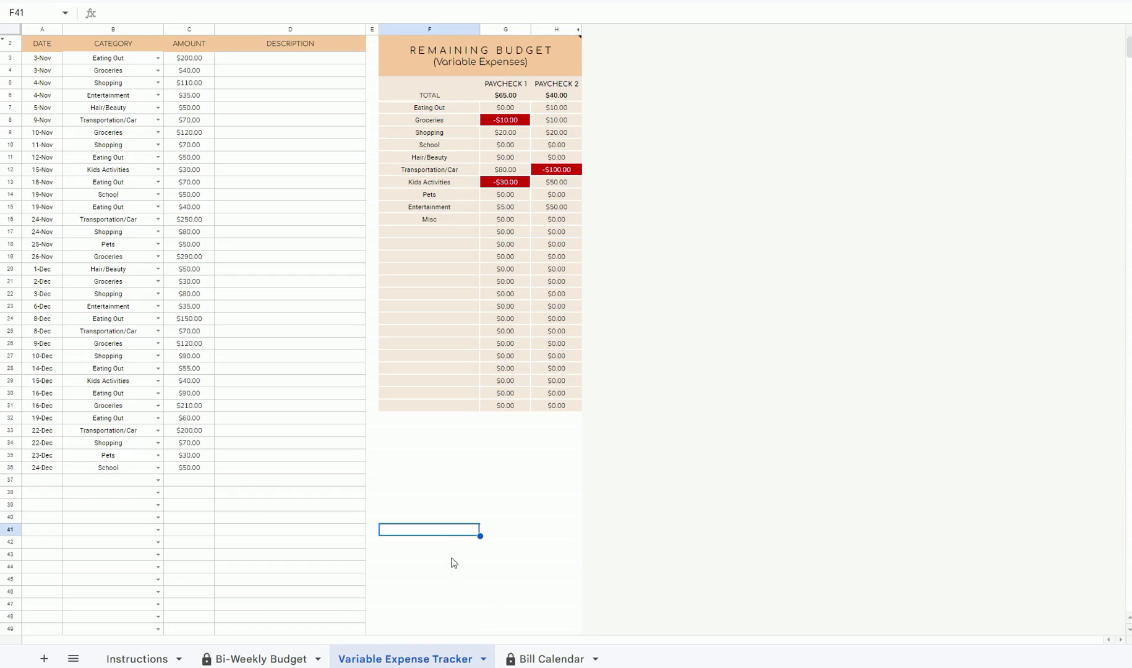
pyautogui.moveTo(1122, 36); pyautogui.dragTo(552, 663)
pyautogui.click(553, 660)
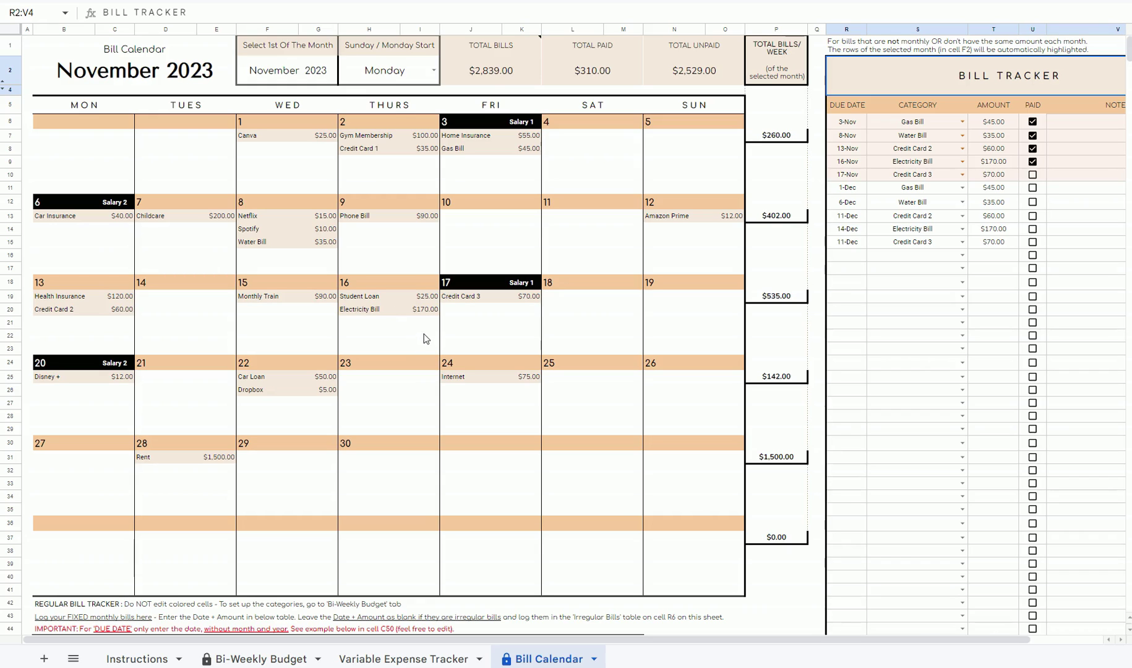
# Step: Select the Bill Tracker range R2:V30 and scroll to the sheet's bottom, then return to Bi-Weekly Budget
pyautogui.moveTo(1012, 76); pyautogui.dragTo(997, 454)
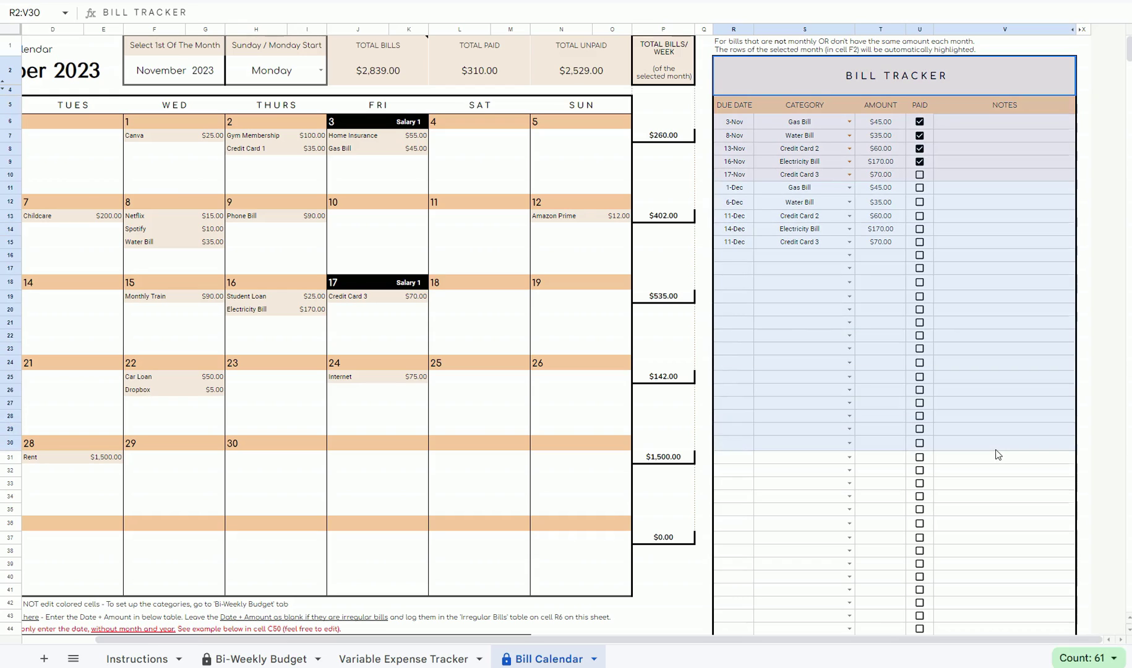
pyautogui.click(992, 378)
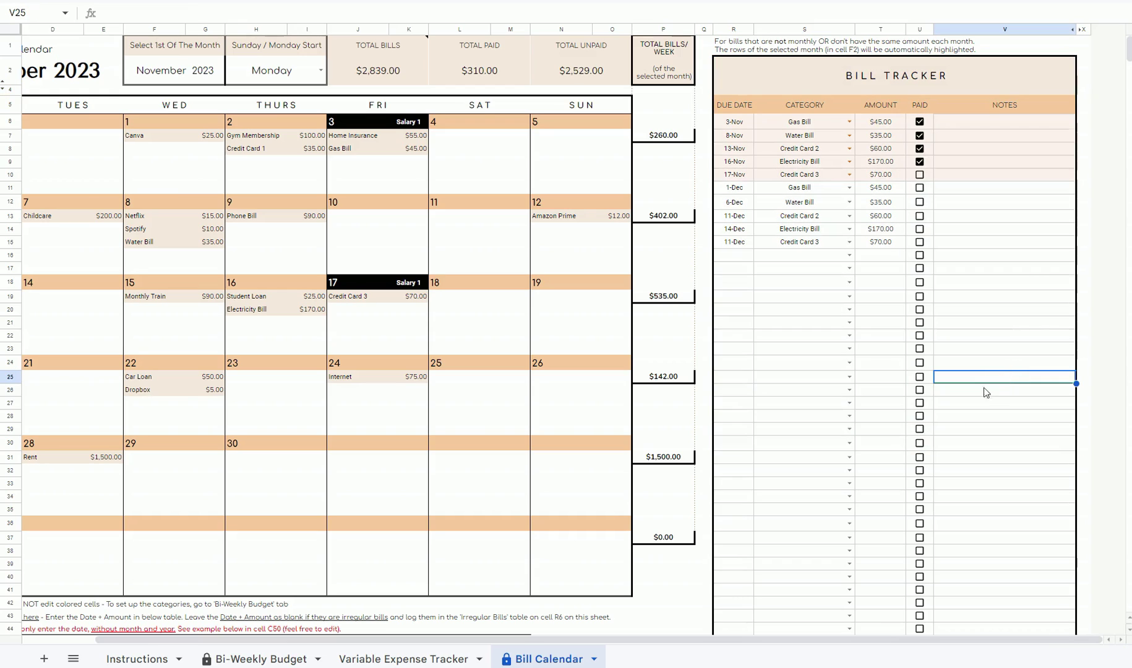
pyautogui.moveTo(1128, 47); pyautogui.dragTo(1116, 643)
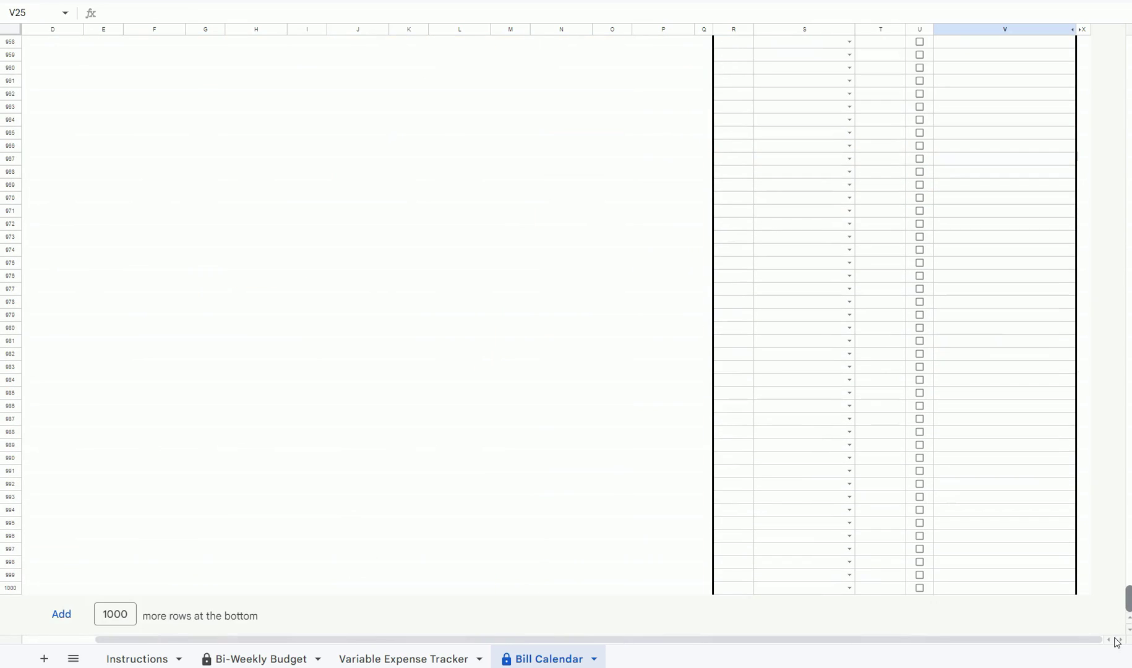
pyautogui.click(260, 659)
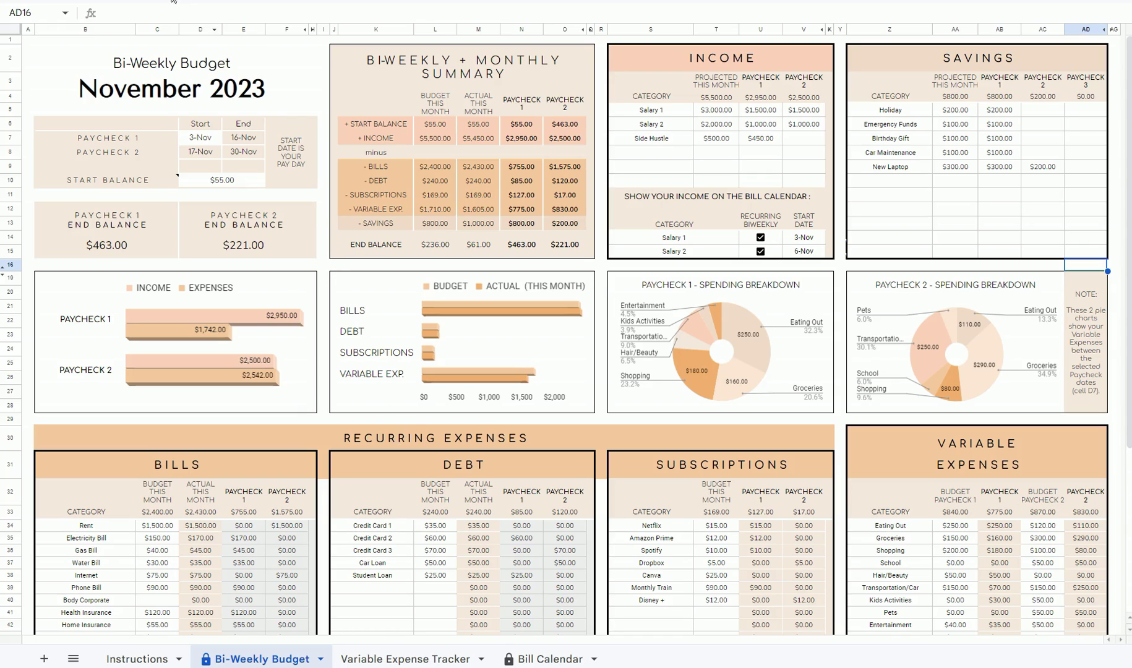
pyautogui.moveTo(352, 64); pyautogui.dragTo(561, 261)
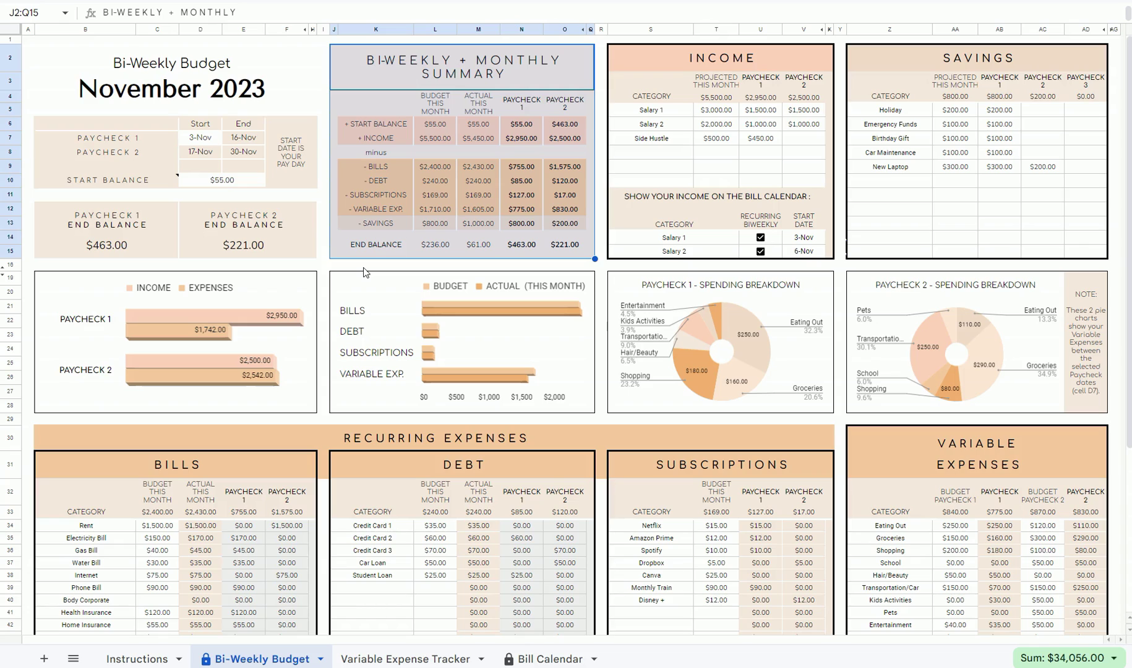
pyautogui.moveTo(618, 58); pyautogui.dragTo(813, 262)
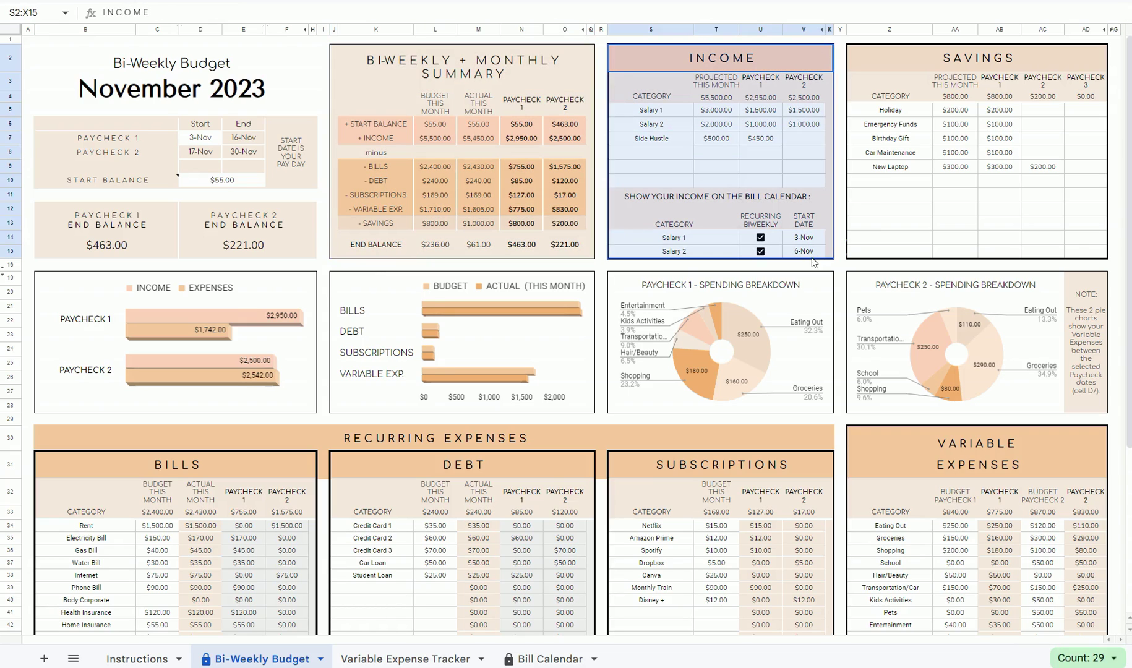
pyautogui.moveTo(928, 63); pyautogui.dragTo(1071, 255)
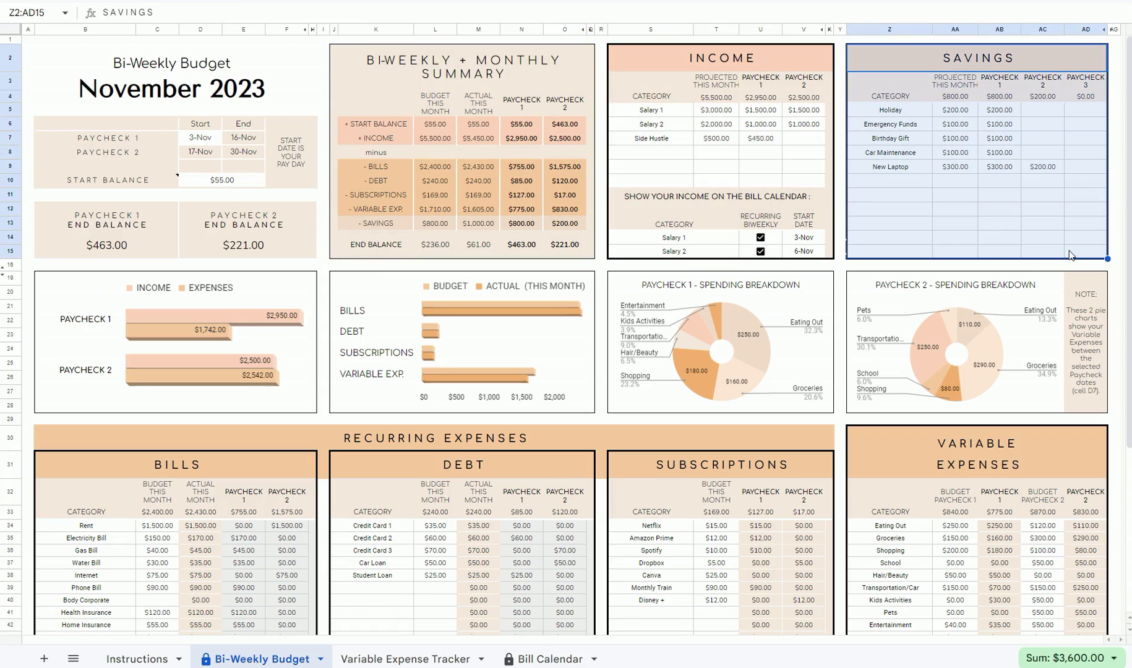
pyautogui.click(760, 262)
pyautogui.scroll(-5, 330, 302)
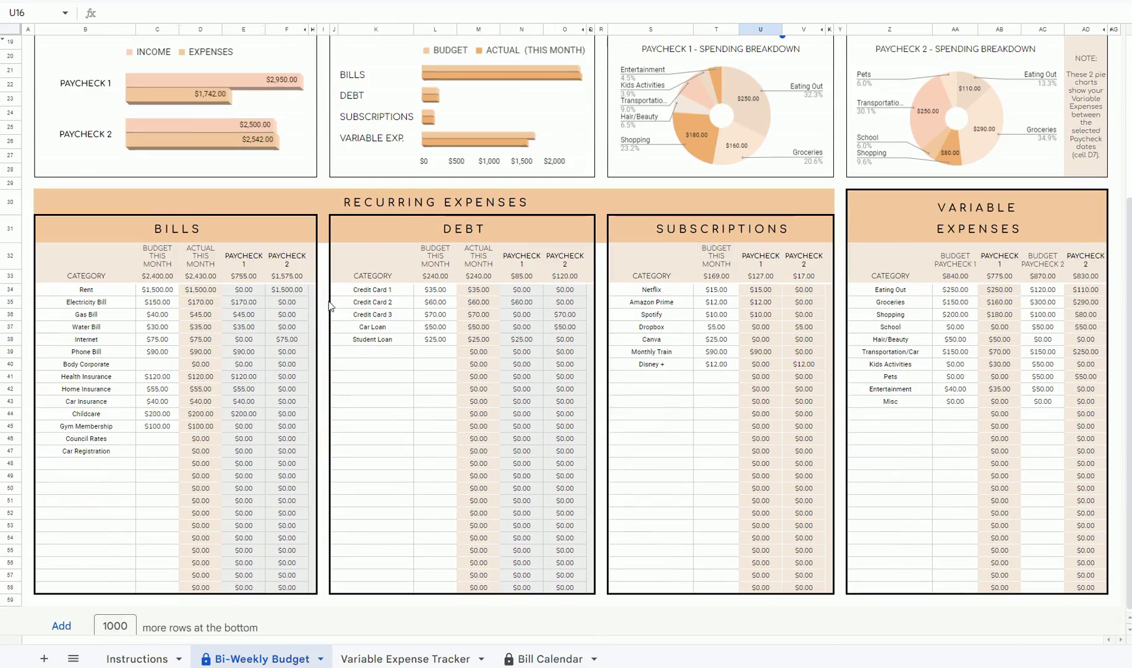
# Step: Select the Recurring Expenses section and its Bills, Debt, Subscriptions and Variable Expenses tables
pyautogui.moveTo(377, 203); pyautogui.dragTo(957, 597)
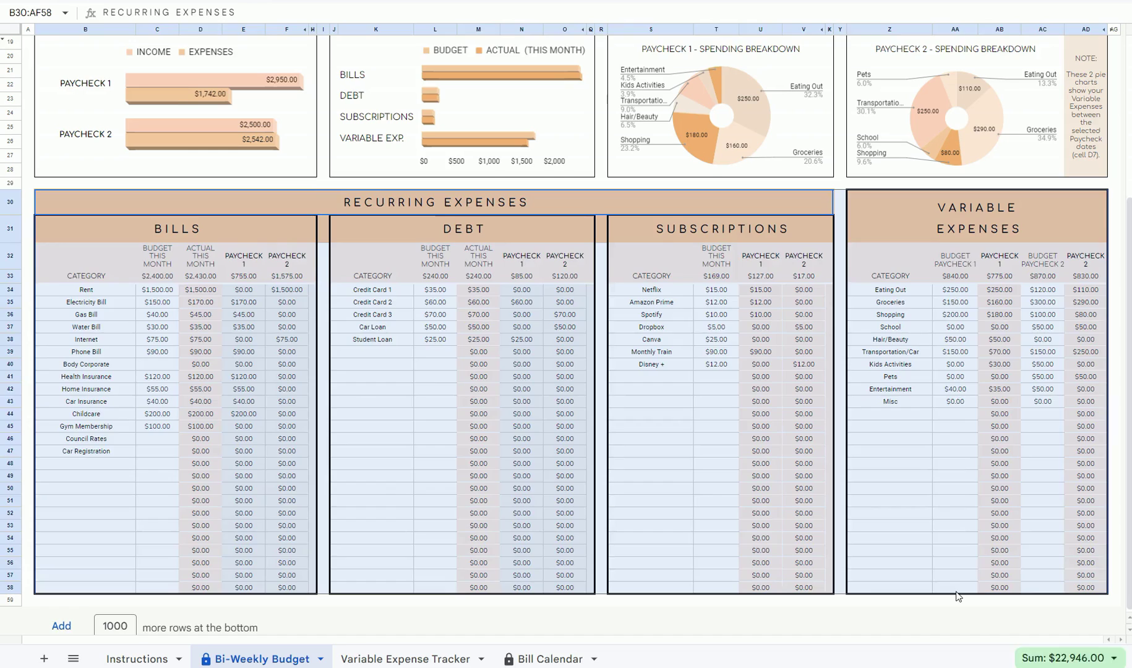
pyautogui.moveTo(177, 217); pyautogui.dragTo(675, 574)
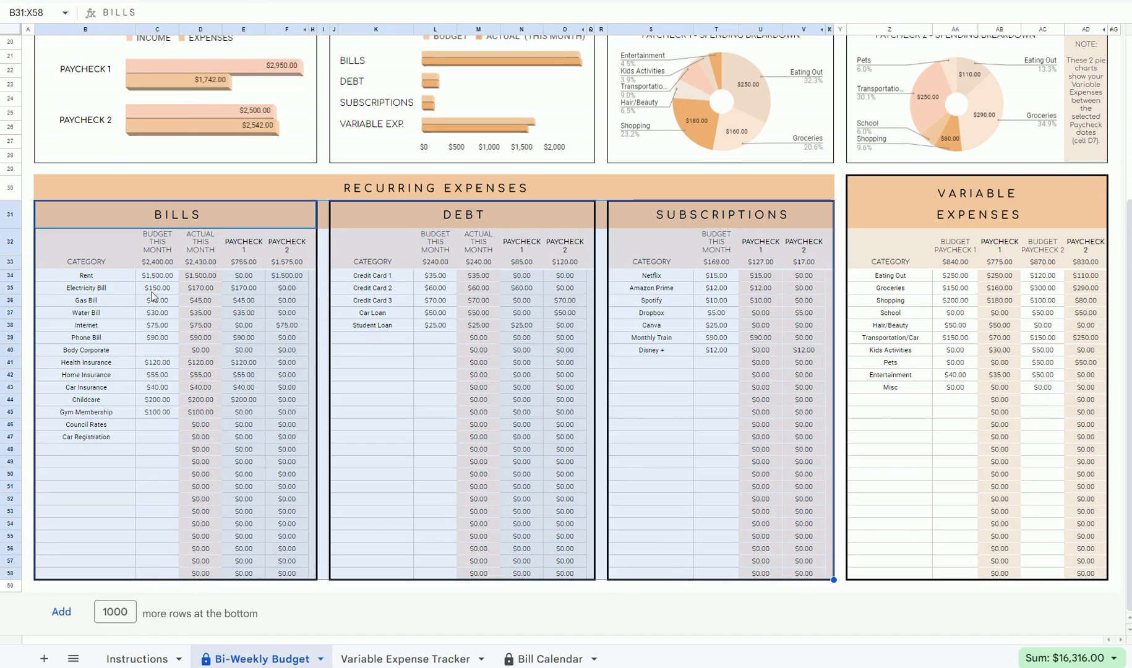
pyautogui.click(503, 211)
pyautogui.click(736, 226)
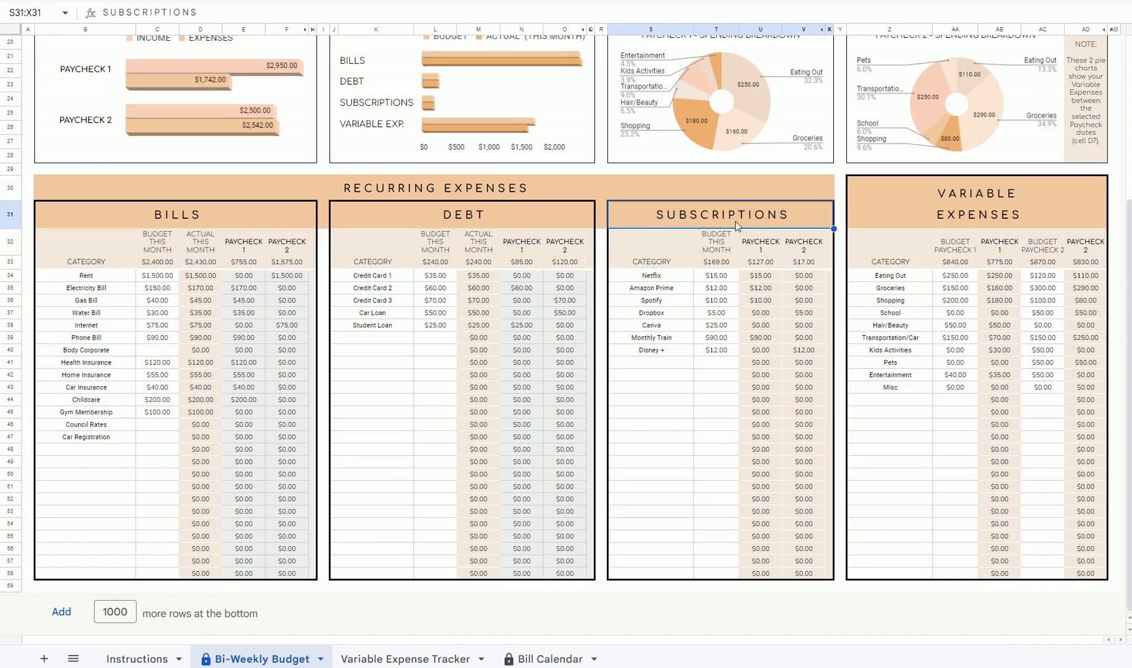
pyautogui.moveTo(927, 197); pyautogui.dragTo(949, 575)
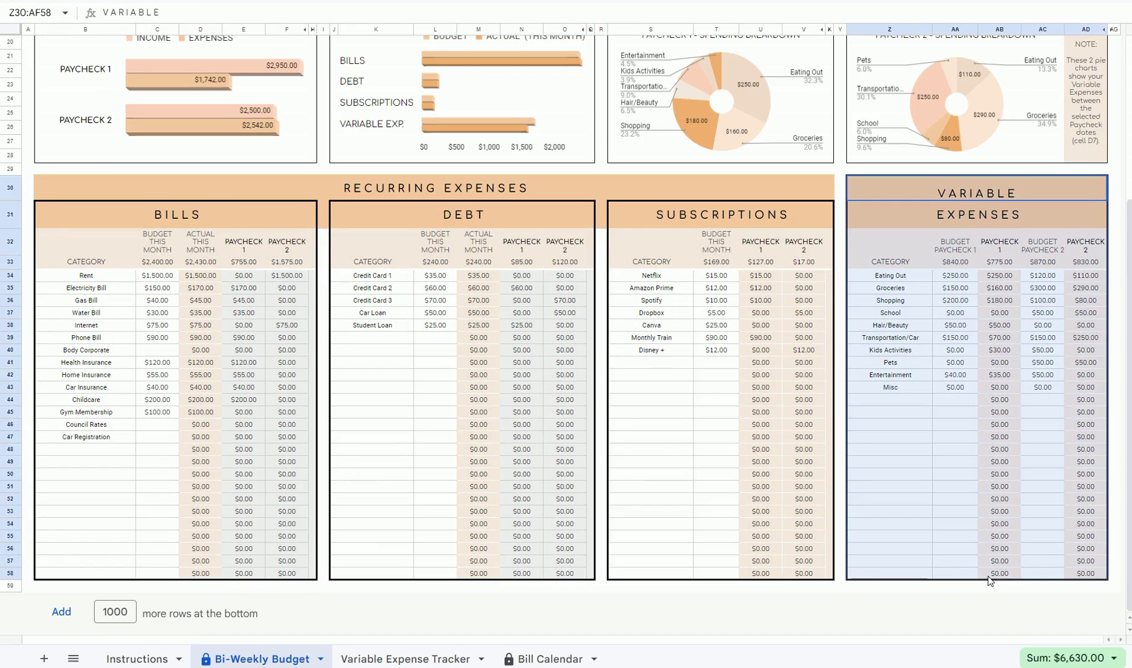
pyautogui.click(903, 433)
# Step: Point out the Eating Out, Groceries and Shopping categories and the bill, debt and subscription names
pyautogui.click(895, 278)
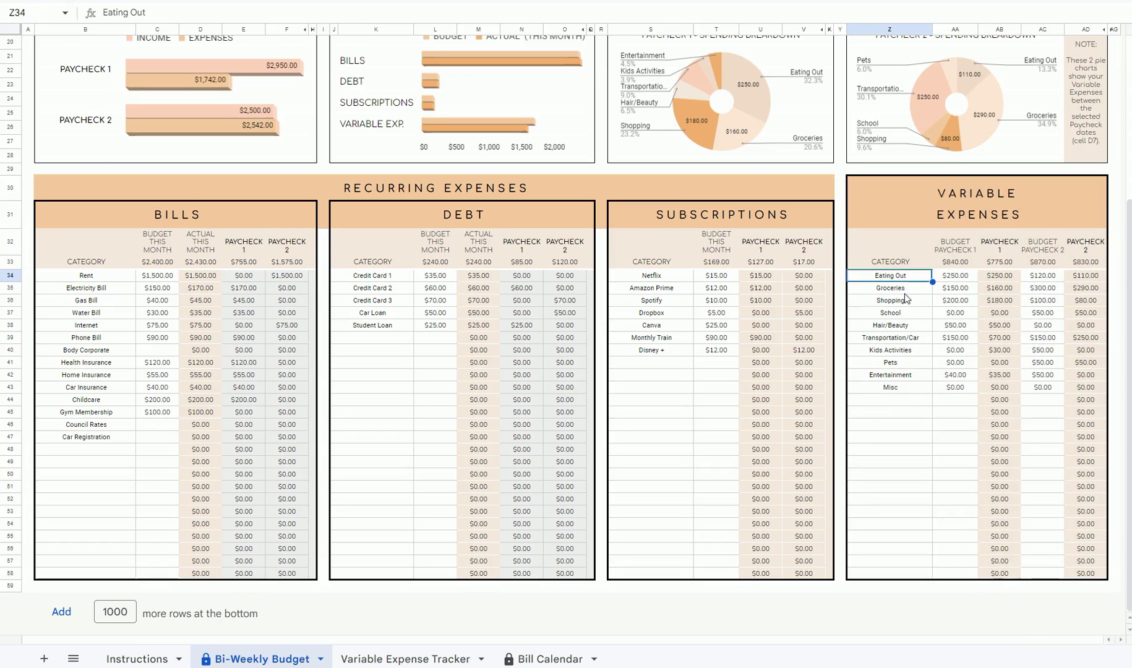
pyautogui.click(906, 290)
pyautogui.click(905, 302)
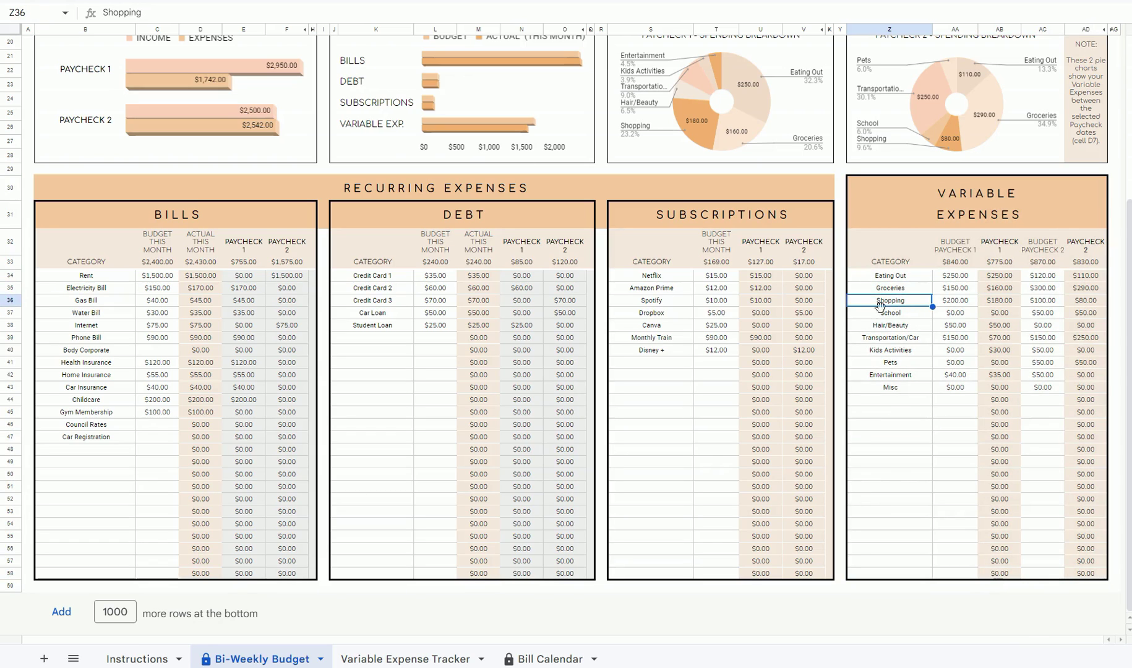
pyautogui.click(178, 214)
pyautogui.moveTo(85, 275); pyautogui.dragTo(85, 579)
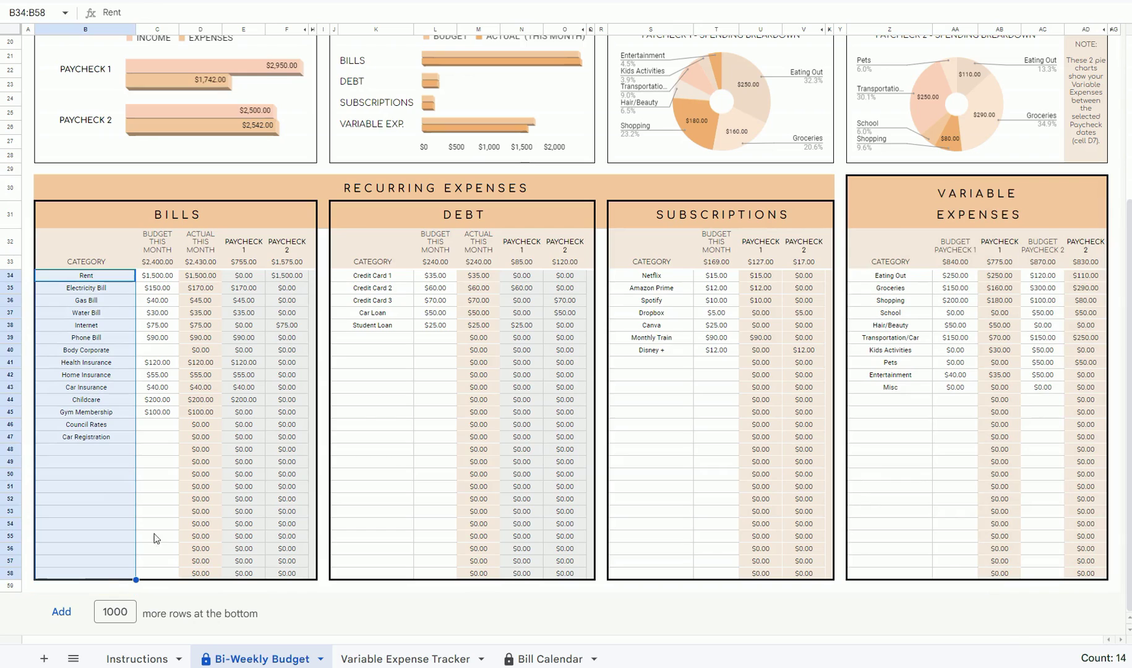
pyautogui.moveTo(389, 278); pyautogui.dragTo(390, 575)
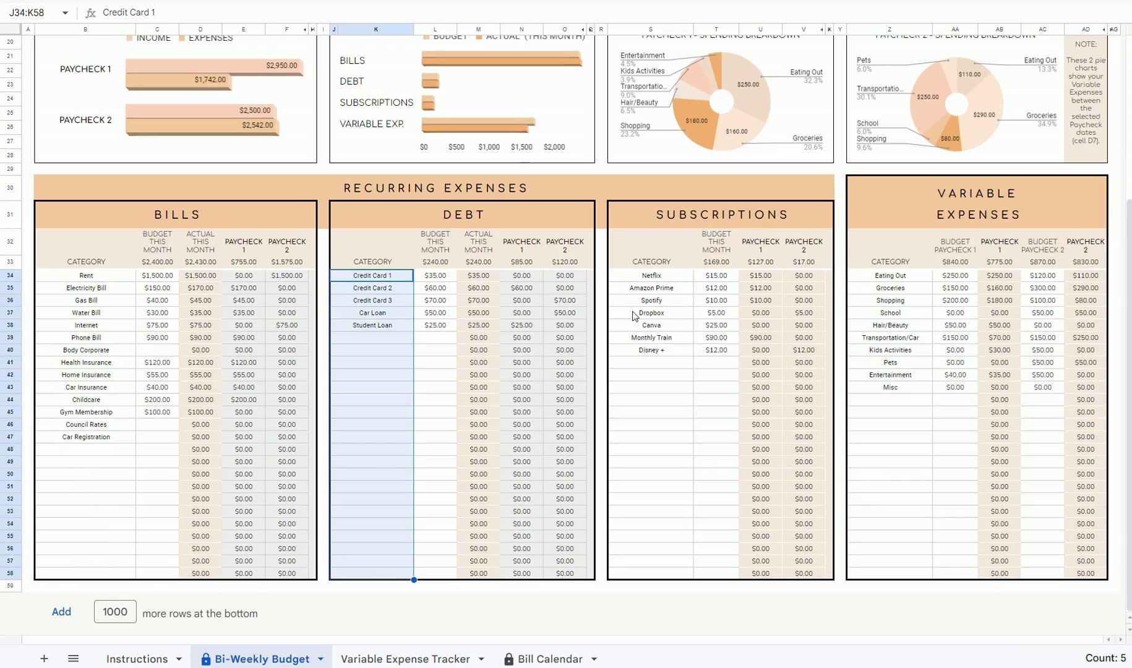
pyautogui.moveTo(651, 275); pyautogui.dragTo(651, 526)
pyautogui.click(28, 275)
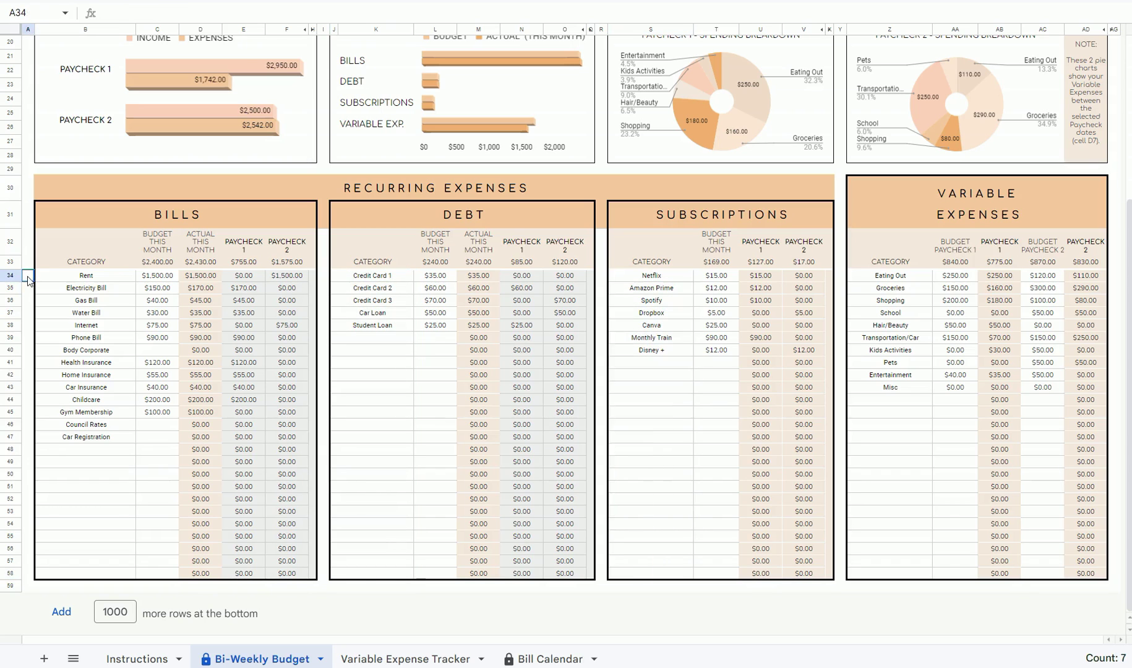
pyautogui.moveTo(21, 276); pyautogui.dragTo(29, 577)
pyautogui.click(74, 512)
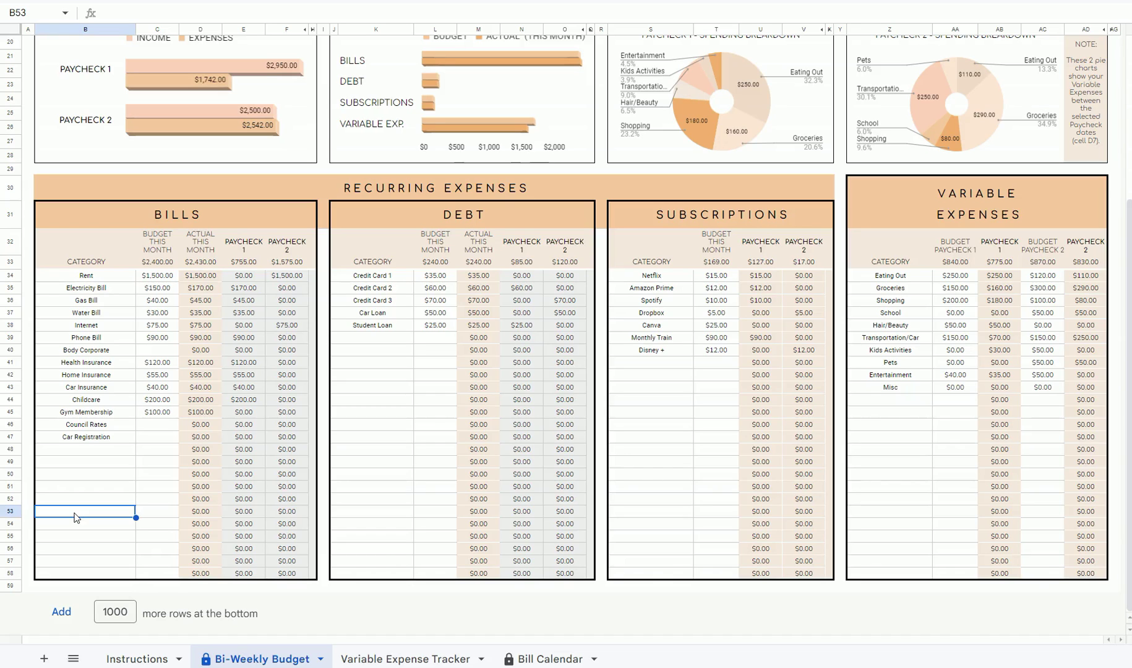
# Step: Check the Income and Savings blocks and the Recurring Expenses total, then show the Bill Calendar
pyautogui.scroll(7, 618, 371)
pyautogui.click(1000, 237)
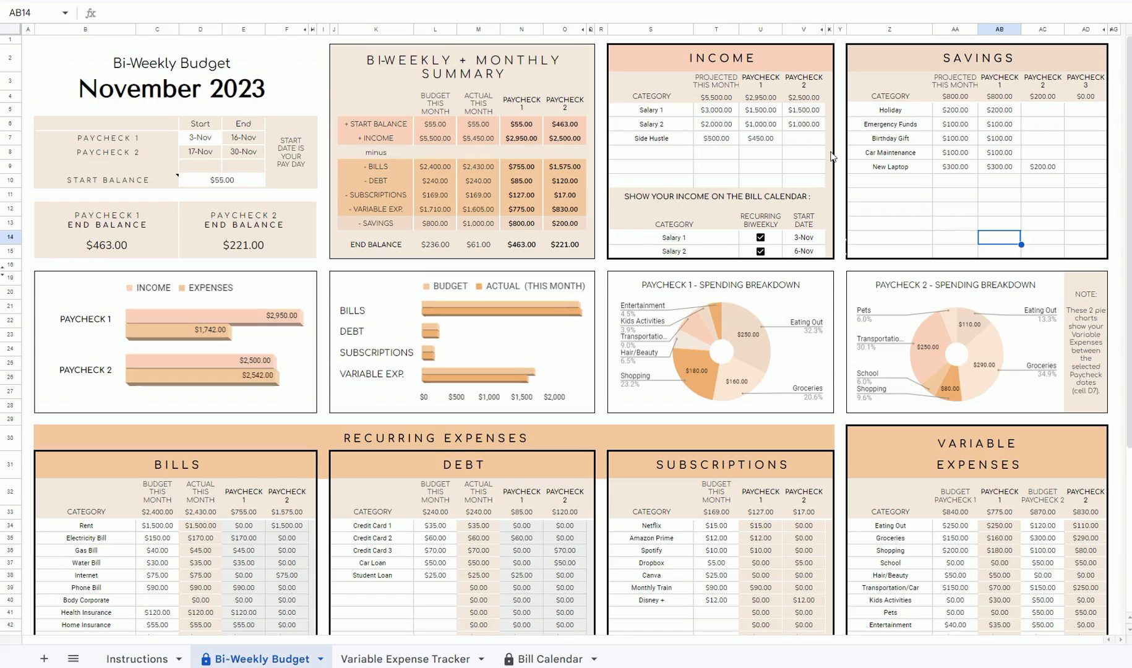
pyautogui.moveTo(745, 68); pyautogui.dragTo(1101, 250)
pyautogui.click(1000, 251)
pyautogui.scroll(-4, 993, 325)
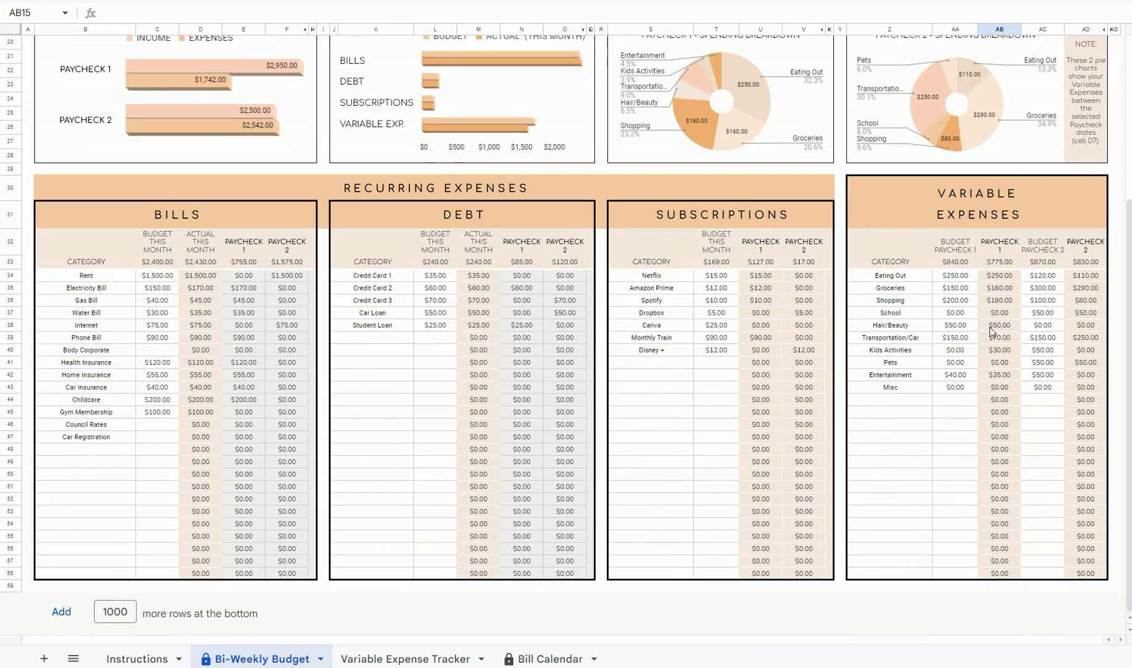
pyautogui.moveTo(446, 191); pyautogui.dragTo(626, 578)
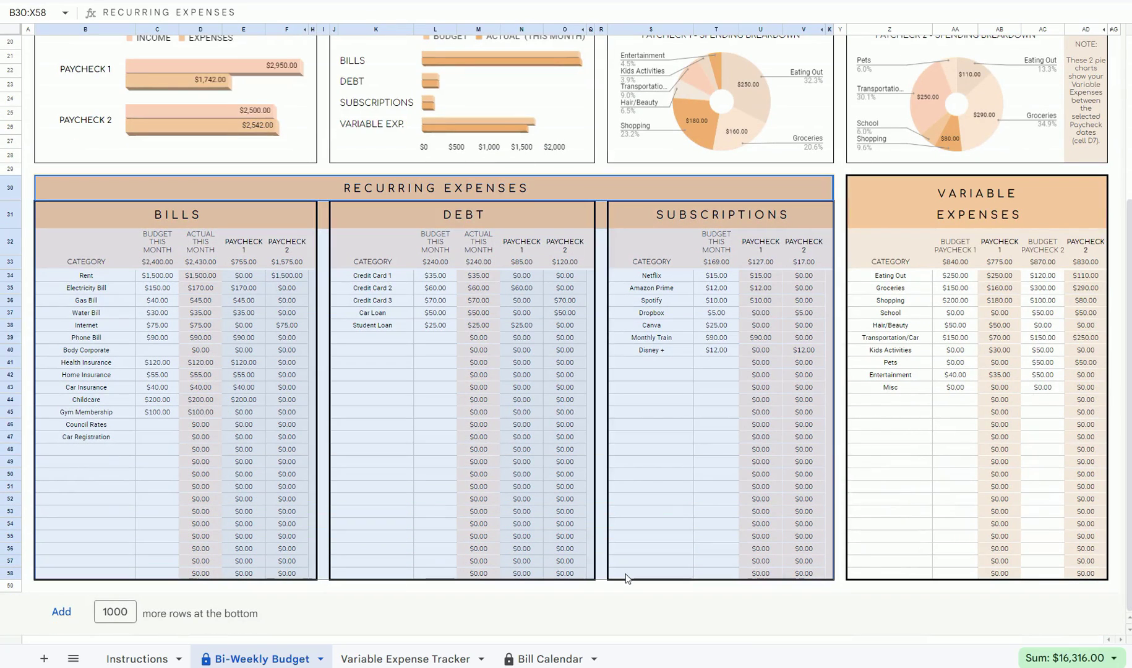
pyautogui.click(555, 661)
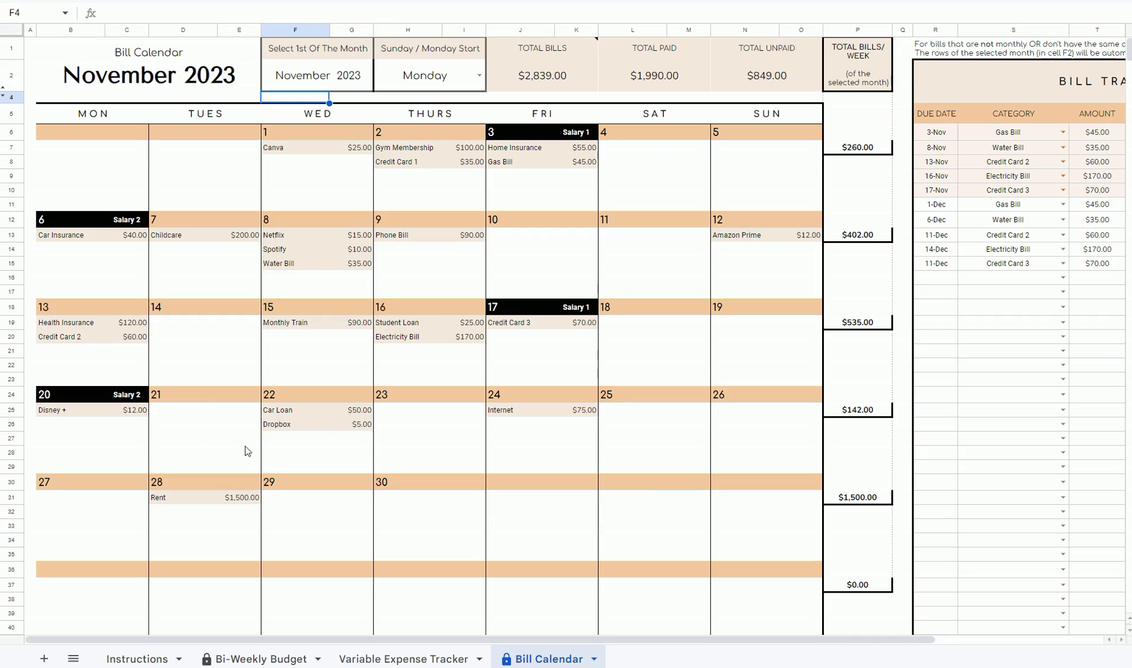
# Step: Review the Bill Tracker entries and set R15's due date to 15 December 2023
pyautogui.moveTo(557, 639); pyautogui.dragTo(725, 638)
pyautogui.moveTo(948, 79); pyautogui.dragTo(957, 517)
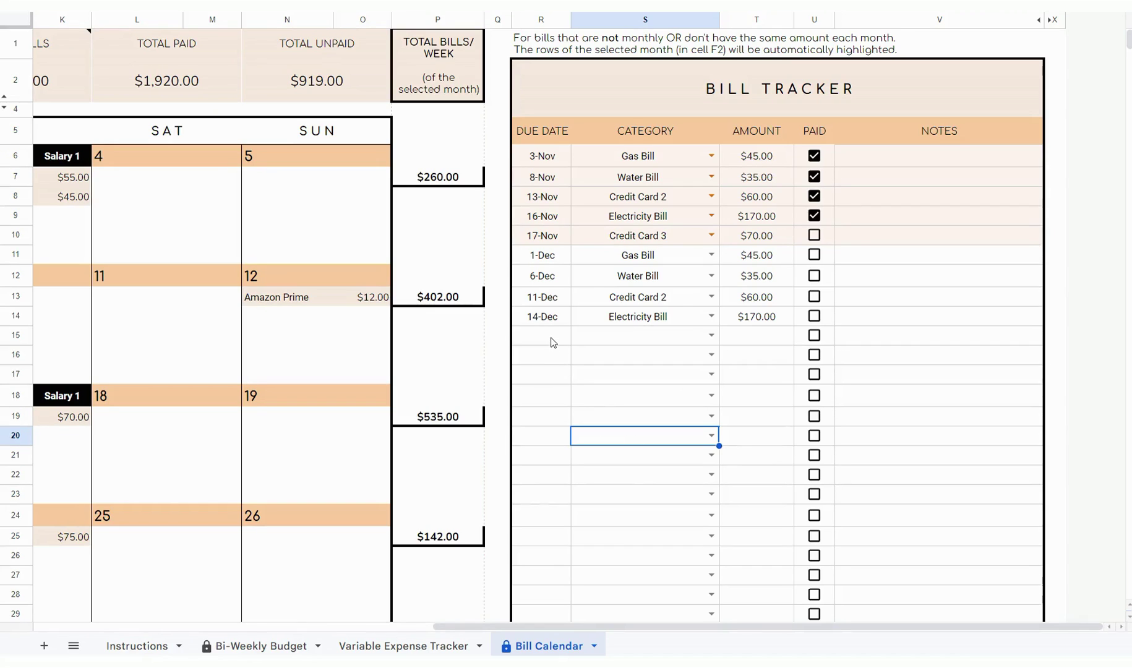
pyautogui.doubleClick(551, 337)
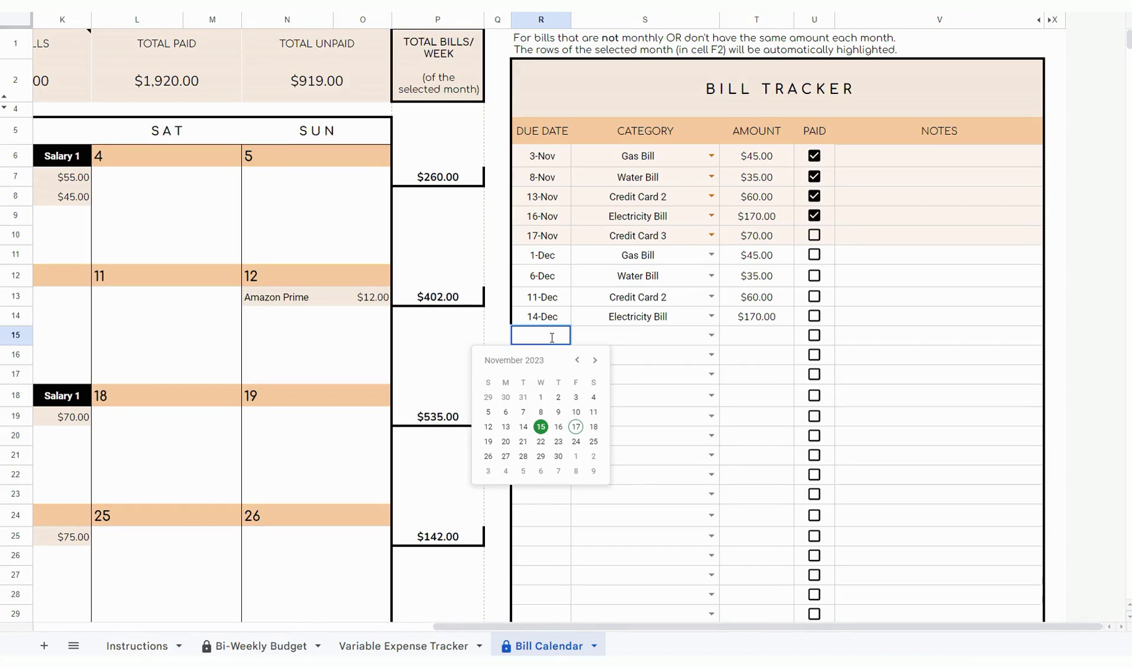
pyautogui.click(594, 360)
pyautogui.click(576, 427)
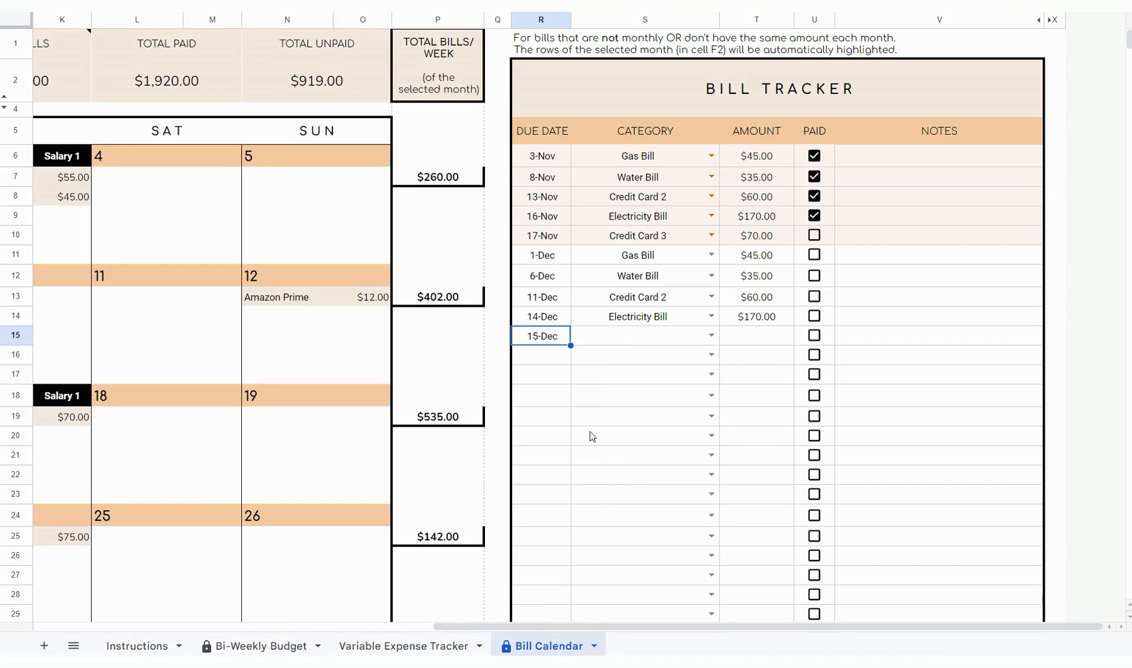
# Step: Give the new bill the Credit Card 3 category and a 70 amount
pyautogui.press('Tab')
pyautogui.press('Return')
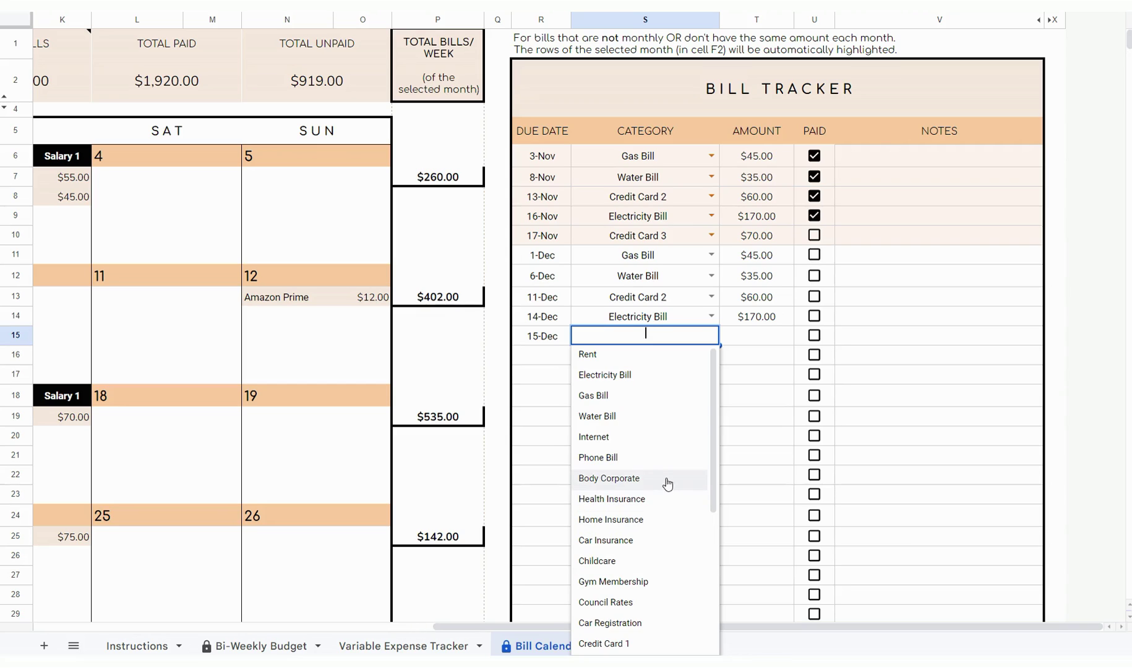
pyautogui.write('cr')
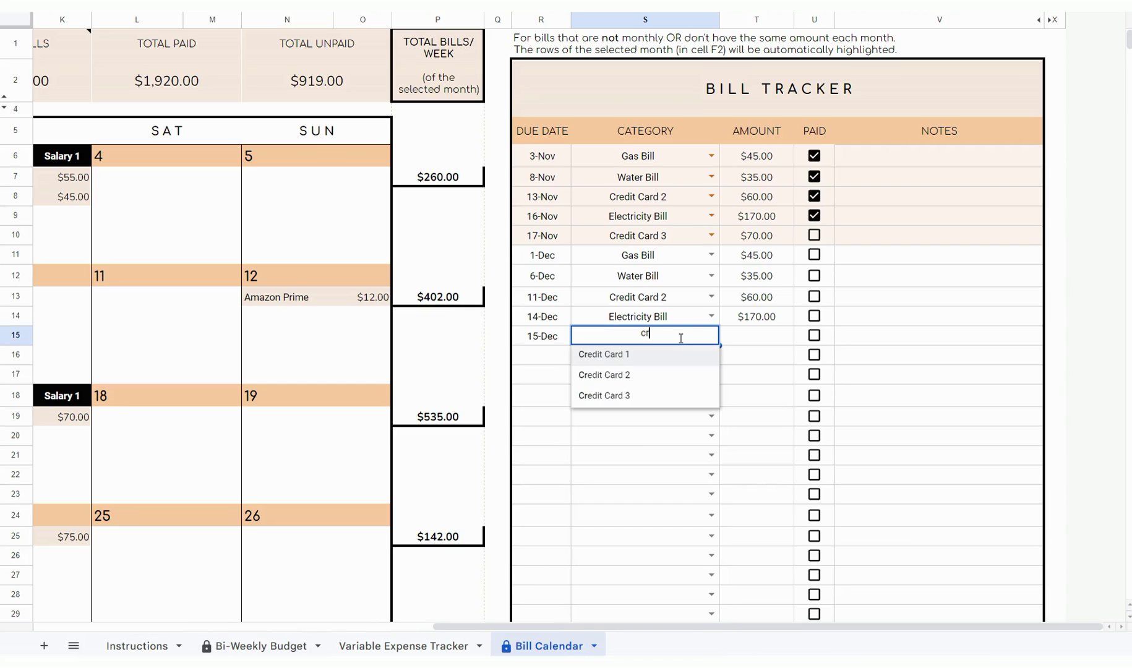
pyautogui.write('ed')
pyautogui.click(644, 394)
pyautogui.click(753, 334)
pyautogui.write('70')
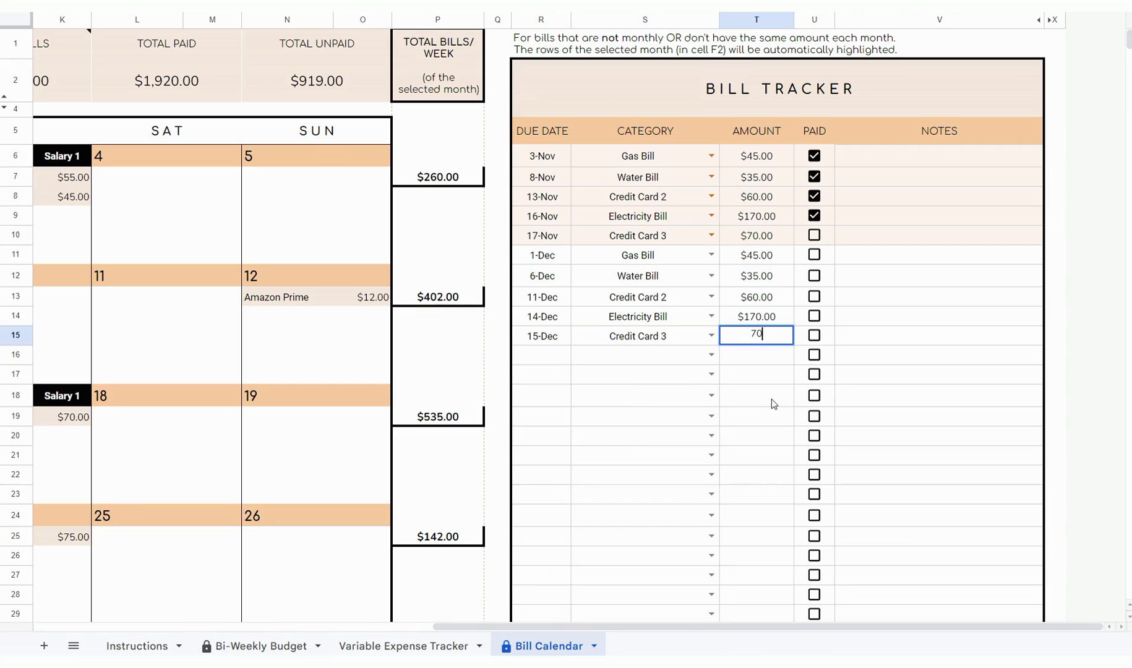
pyautogui.press('Return')
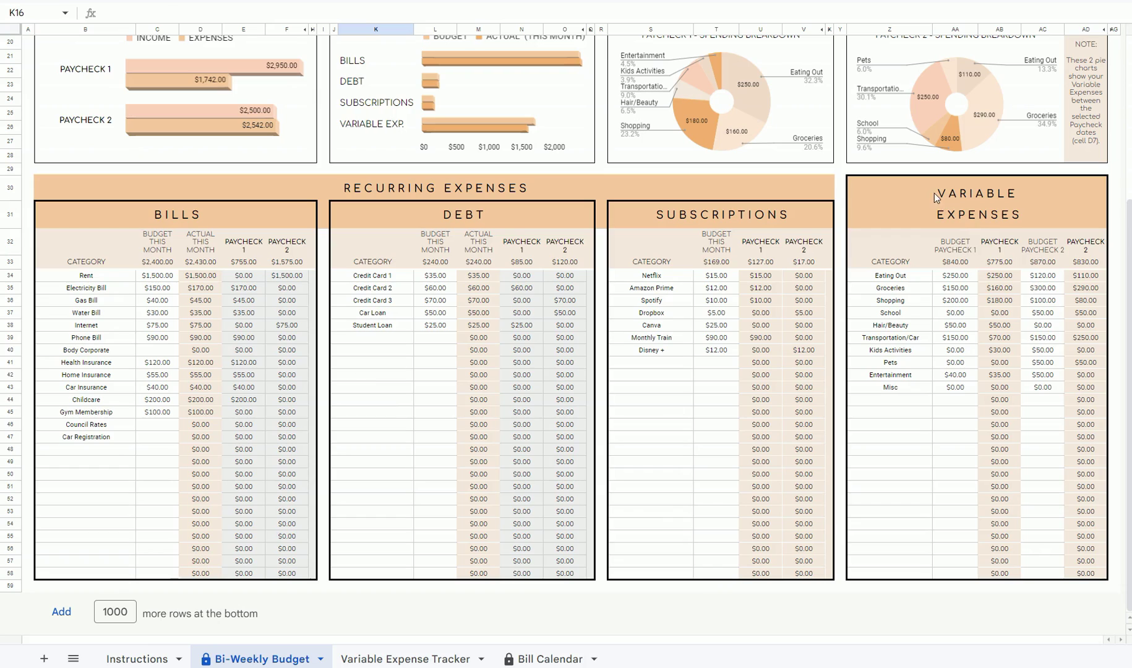
pyautogui.moveTo(934, 193); pyautogui.dragTo(1037, 577)
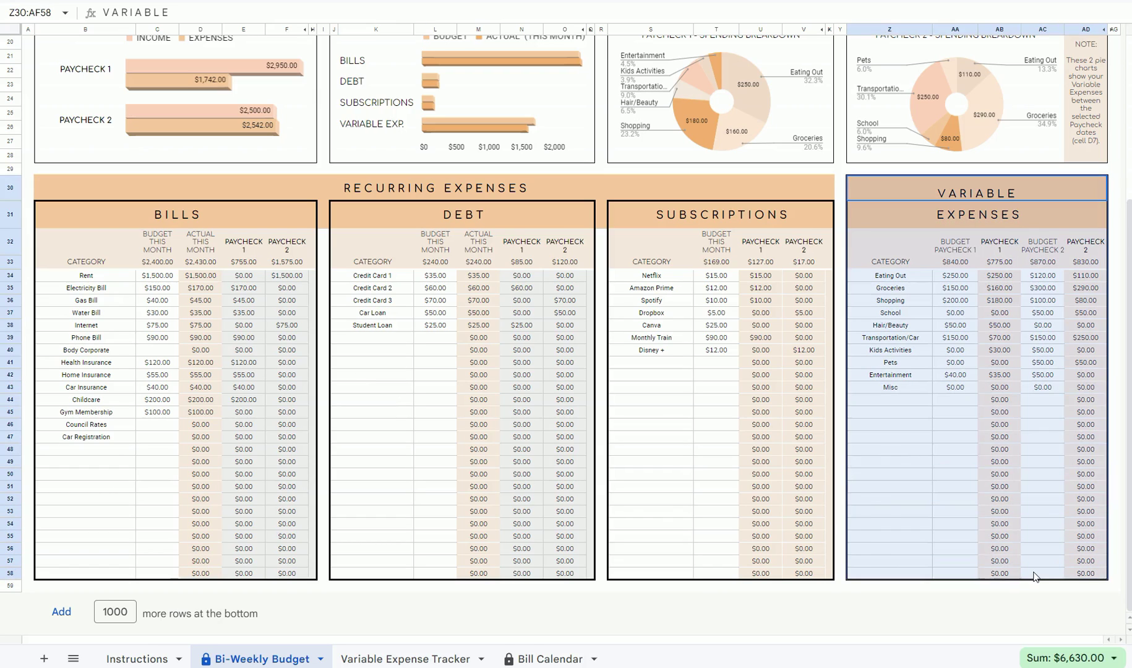
# Step: Inspect the Variable Expense Tracker's DATE, CATEGORY and AMOUNT columns and the amounts' sum
pyautogui.click(455, 657)
pyautogui.click(454, 531)
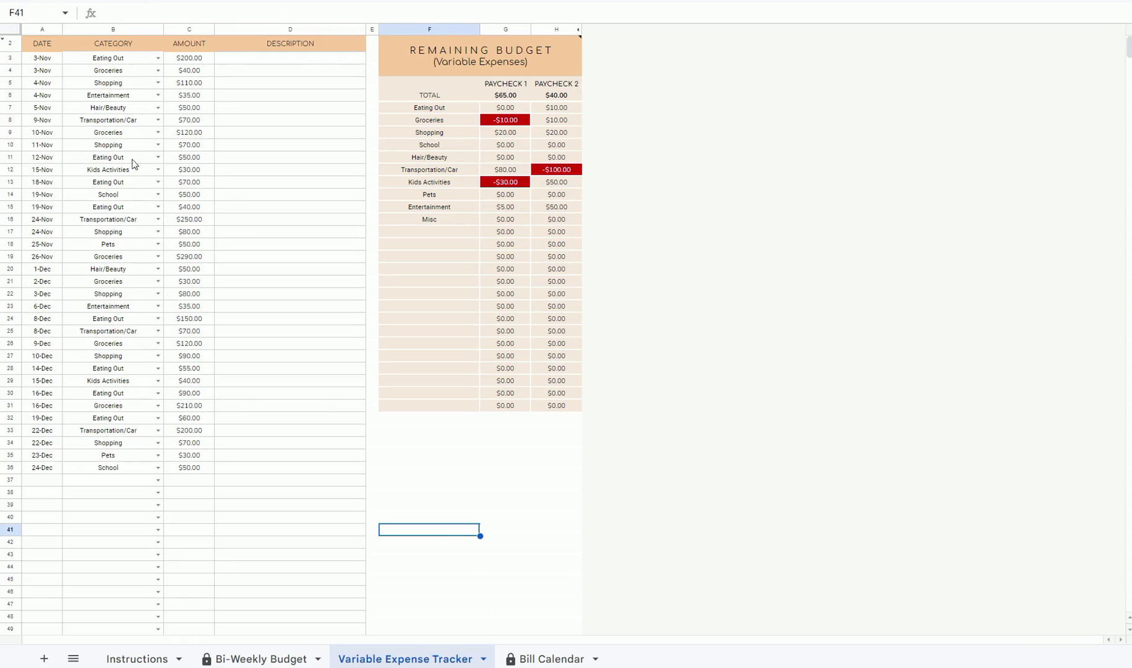
pyautogui.moveTo(50, 39); pyautogui.dragTo(246, 291)
pyautogui.click(245, 319)
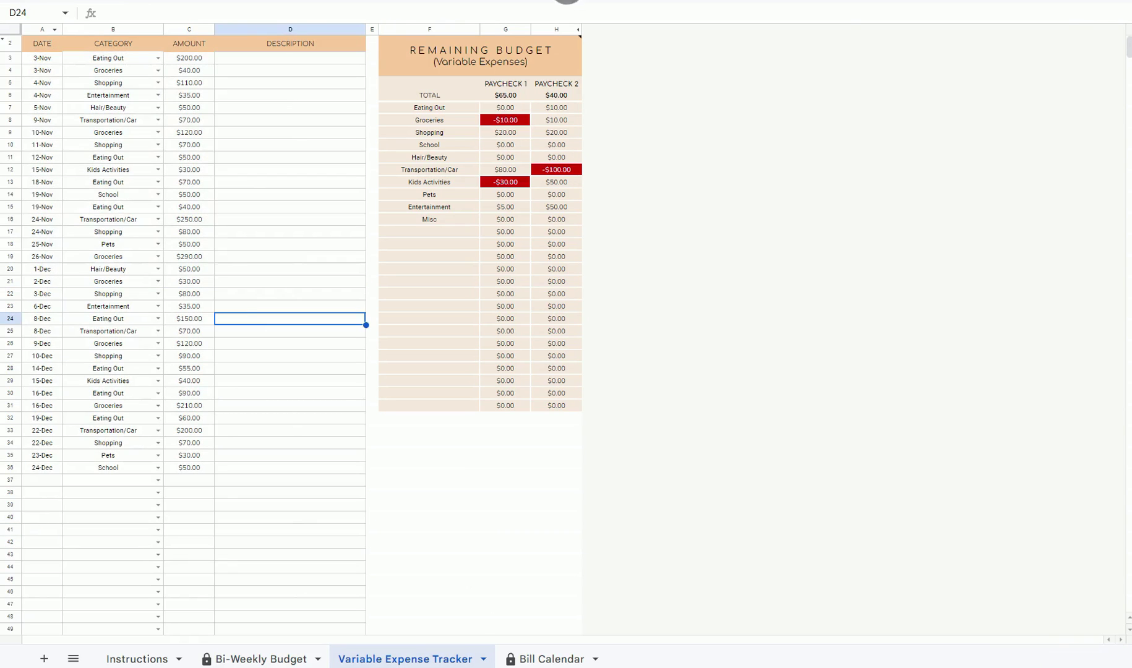
pyautogui.keyDown('ctrl'); pyautogui.scroll(3, 62, 53); pyautogui.keyUp('ctrl')
pyautogui.moveTo(62, 52); pyautogui.dragTo(62, 386)
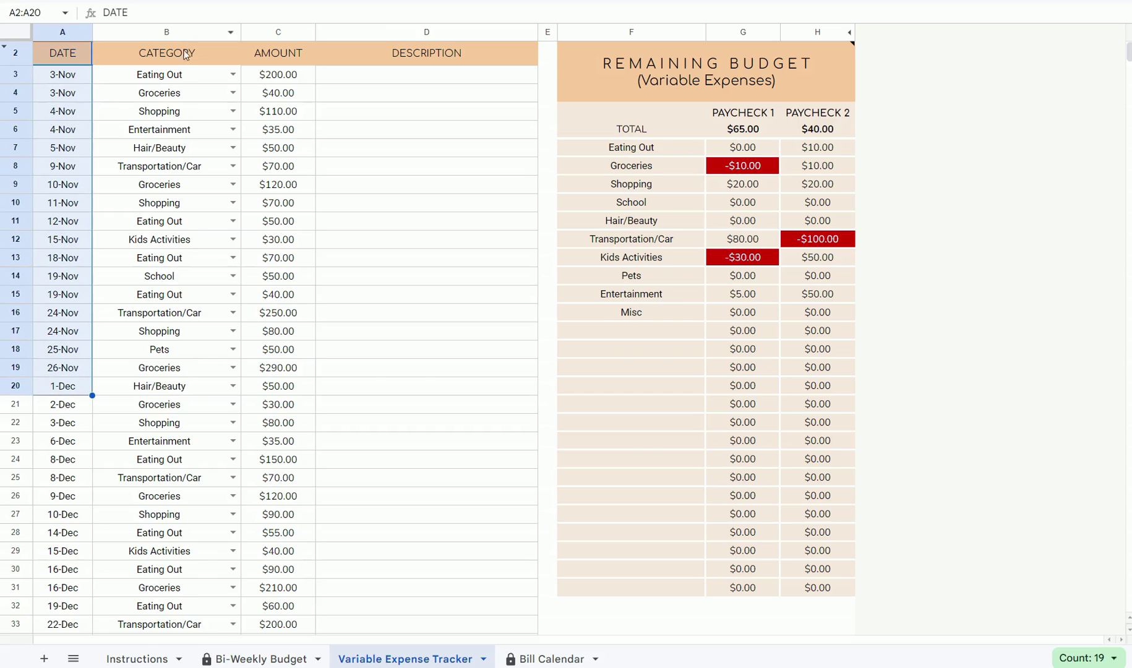
pyautogui.moveTo(185, 55); pyautogui.dragTo(186, 367)
pyautogui.moveTo(286, 54); pyautogui.dragTo(298, 405)
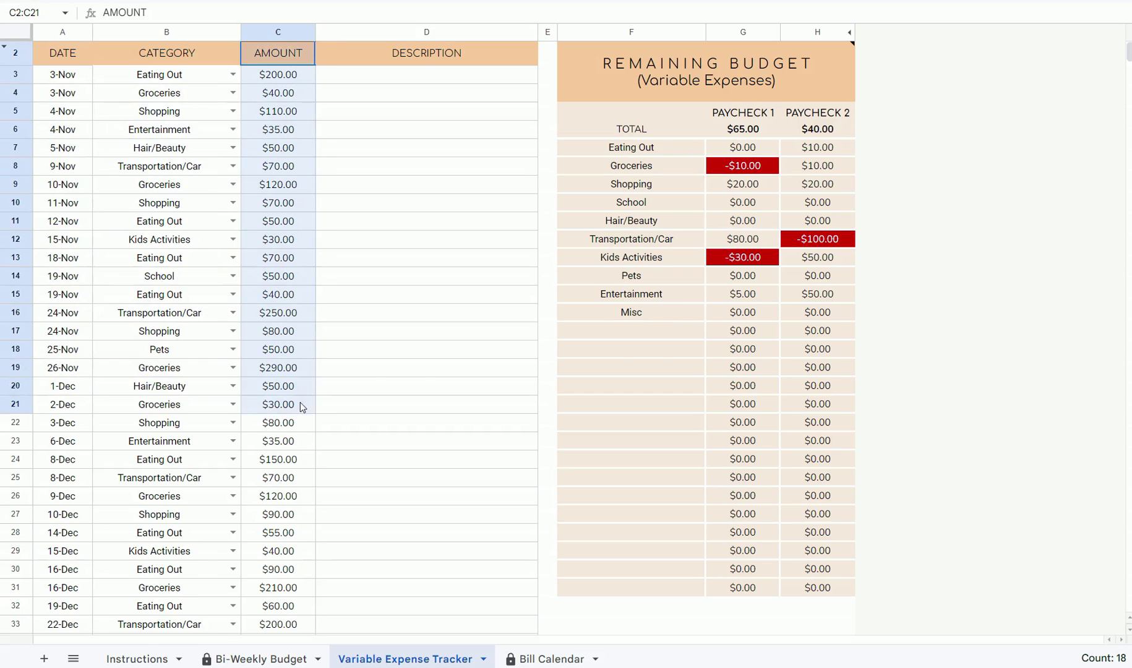
pyautogui.click(414, 322)
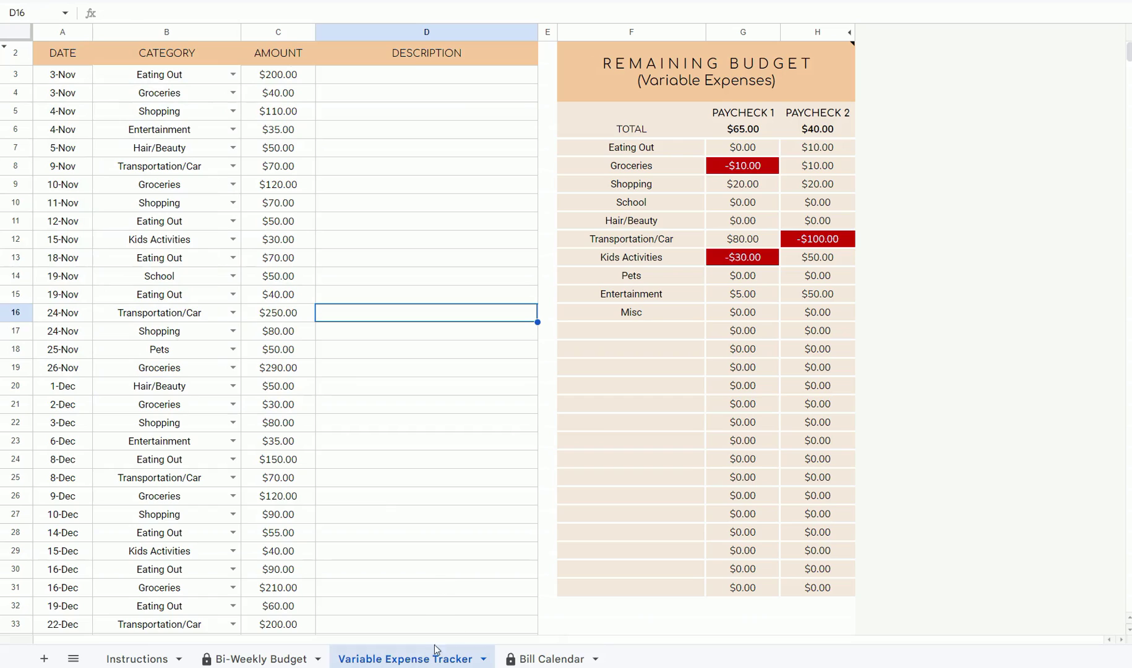
pyautogui.click(251, 659)
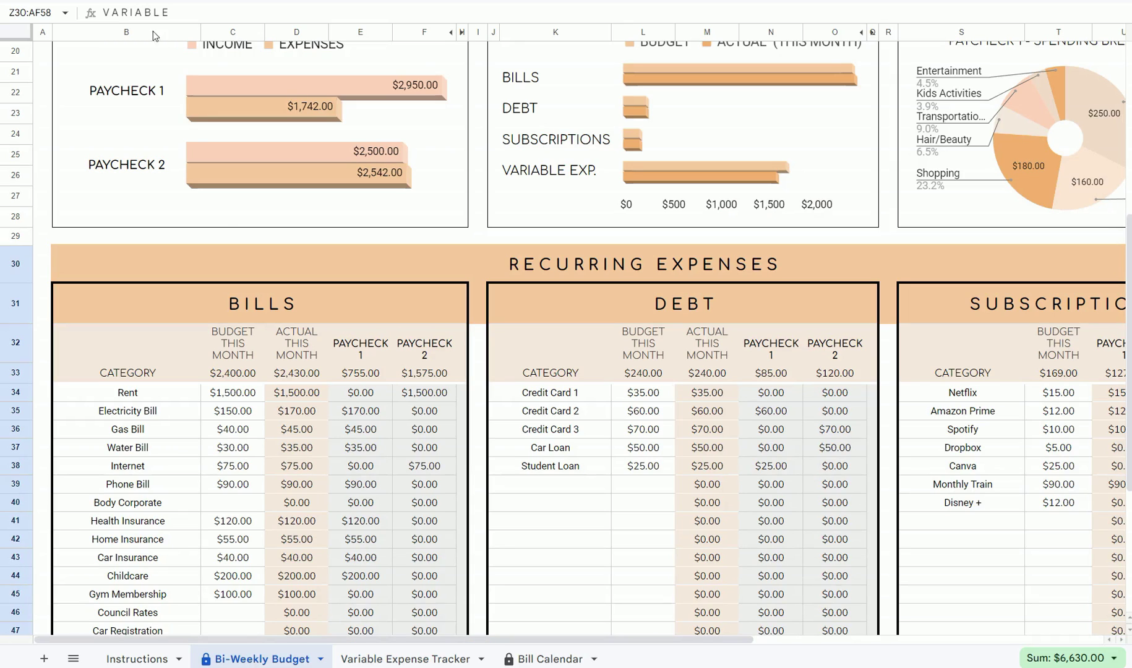
# Step: Select the Bills and Debt tables' actual and per-paycheck amounts
pyautogui.scroll(-3, 322, 326)
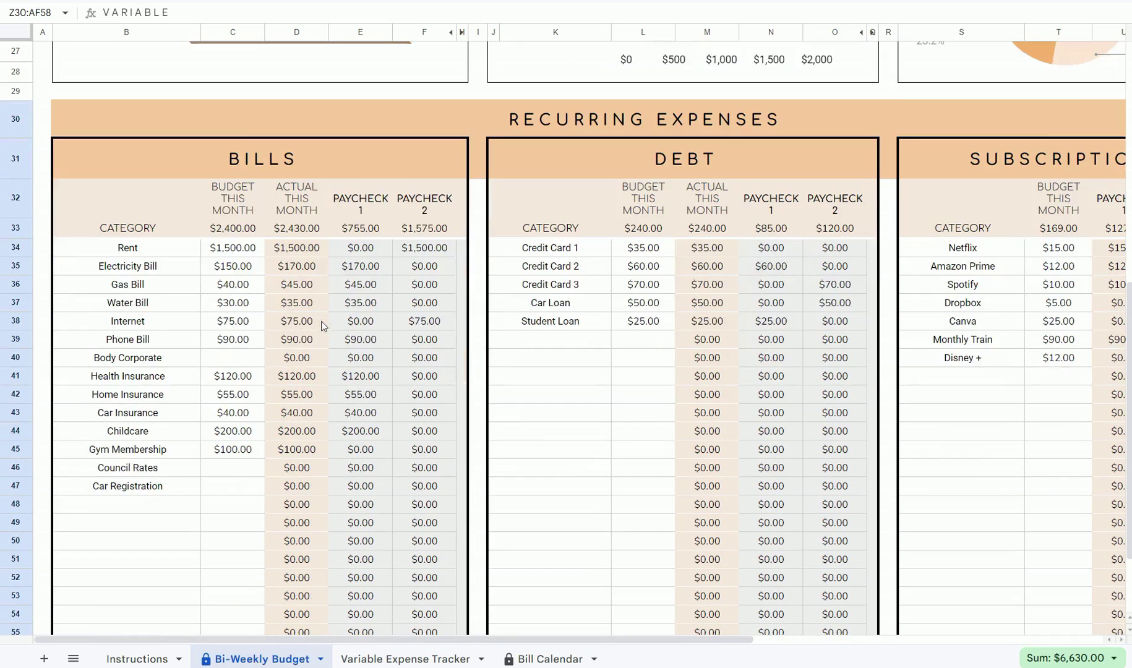
pyautogui.scroll(-1, 322, 326)
pyautogui.click(205, 514)
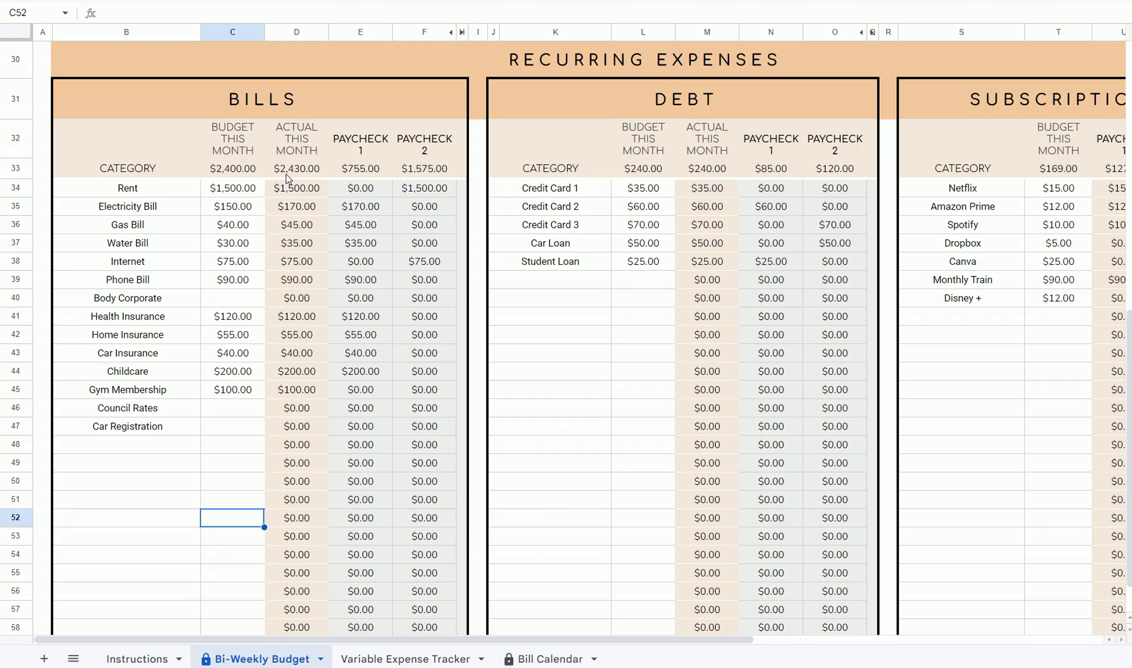
pyautogui.moveTo(289, 185); pyautogui.dragTo(411, 378)
pyautogui.moveTo(415, 551); pyautogui.dragTo(614, 637)
pyautogui.moveTo(412, 186); pyautogui.dragTo(527, 626)
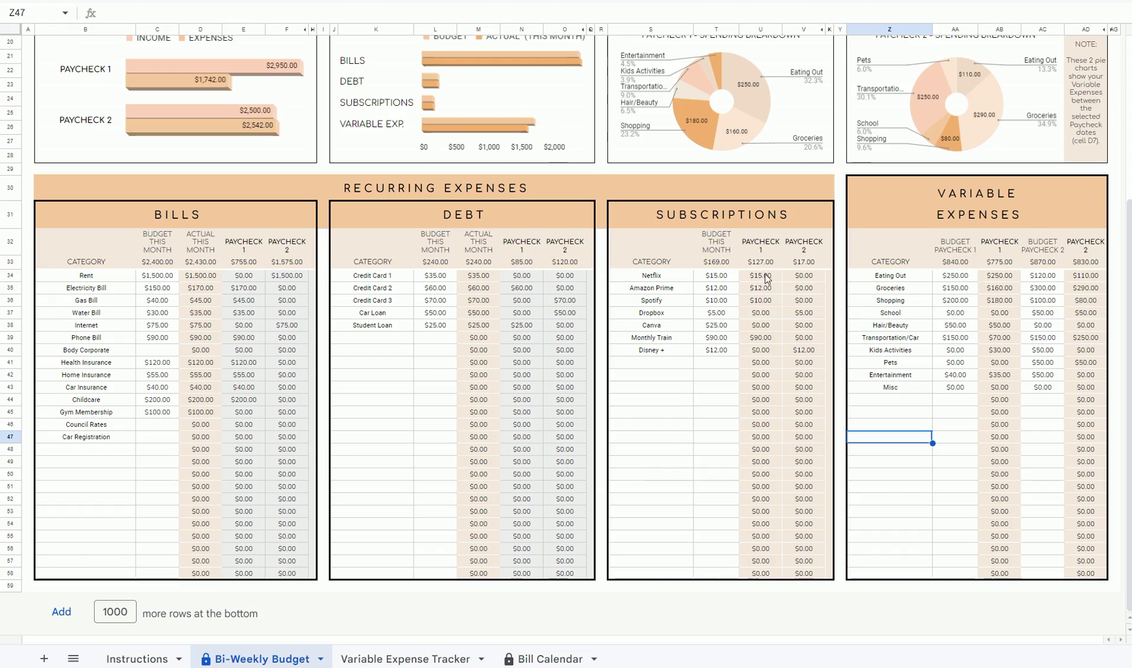
# Step: Select the subscription amounts and the Paycheck 1 and Paycheck 2 variable expense amounts
pyautogui.moveTo(764, 278); pyautogui.dragTo(791, 587)
pyautogui.moveTo(1000, 275); pyautogui.dragTo(983, 599)
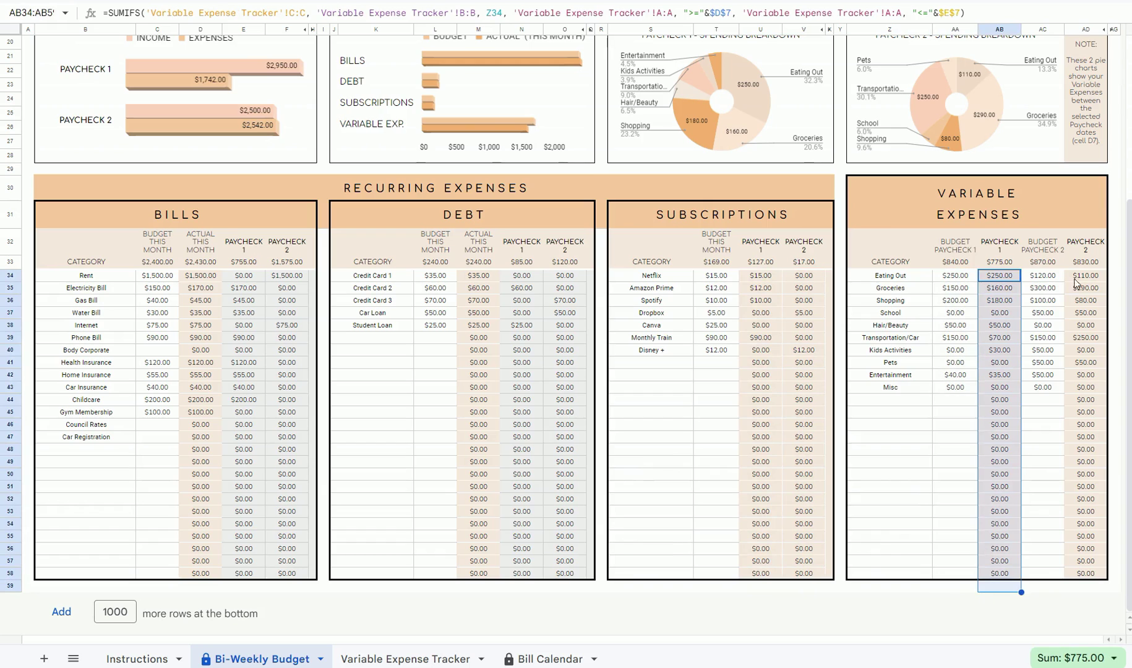
pyautogui.moveTo(1085, 275); pyautogui.dragTo(1086, 578)
pyautogui.click(879, 536)
pyautogui.scroll(6, 879, 547)
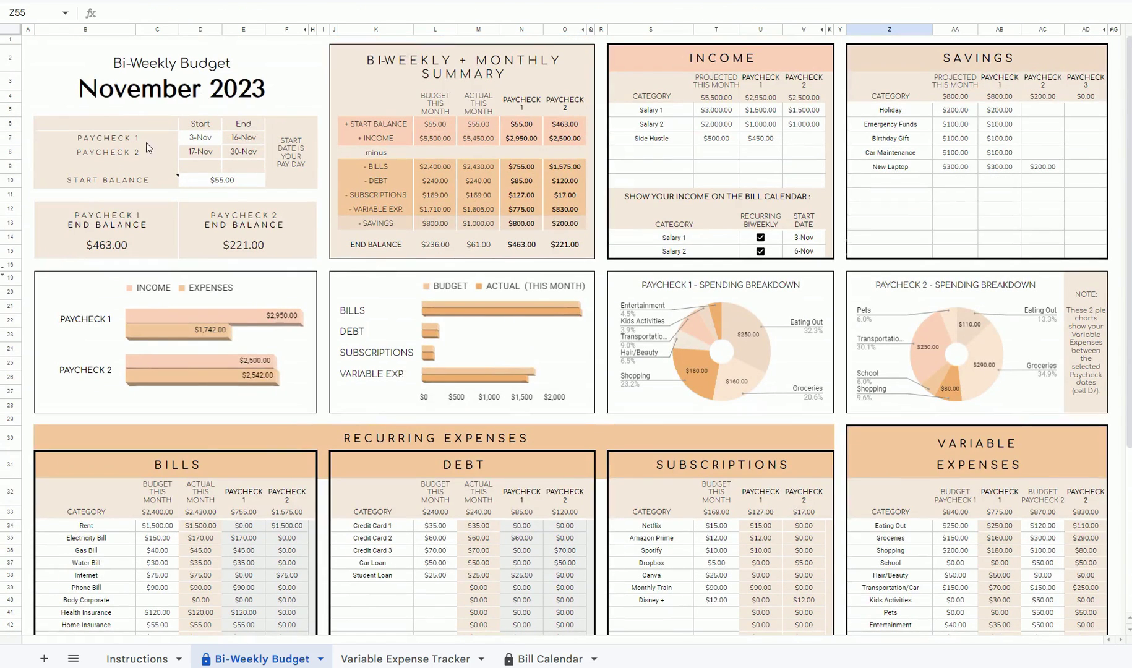
# Step: Select the Paycheck 1 row with its dates and the block of paycheck periods
pyautogui.click(147, 144)
pyautogui.click(142, 155)
pyautogui.click(163, 143)
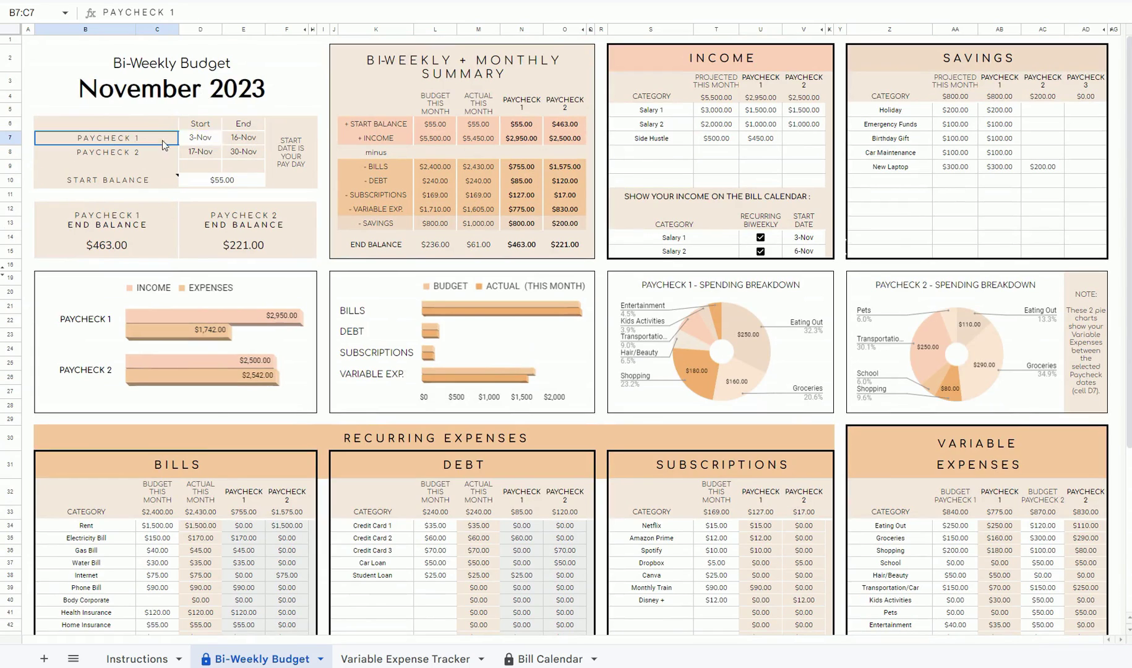
pyautogui.moveTo(163, 144); pyautogui.dragTo(246, 146)
pyautogui.click(201, 141)
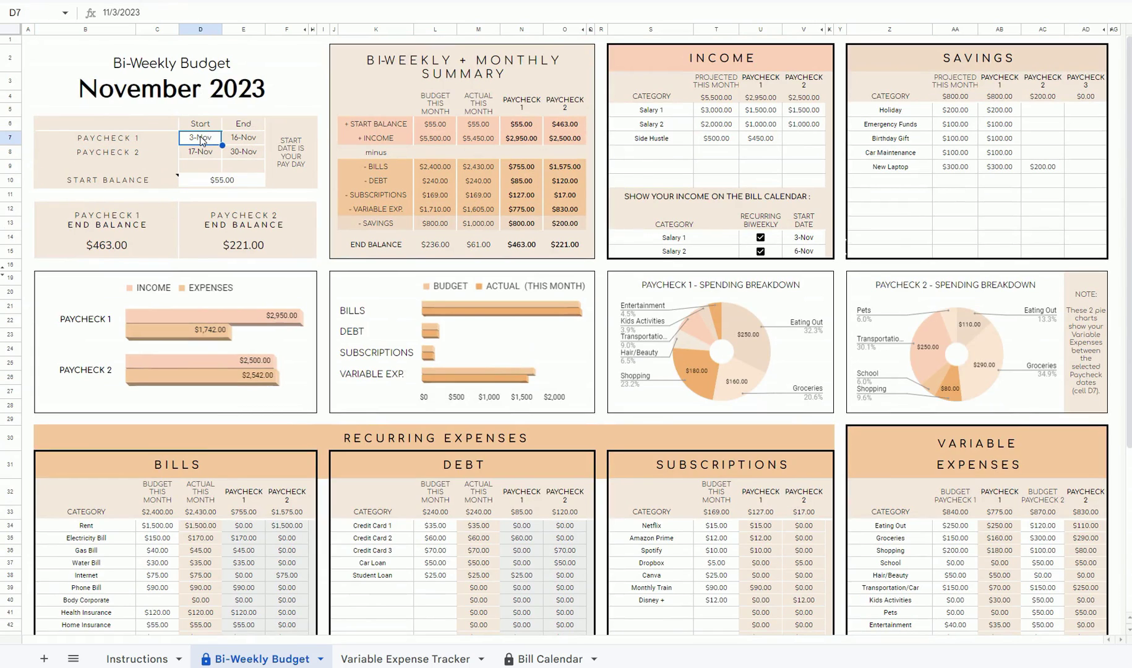
pyautogui.click(134, 144)
pyautogui.scroll(2, 135, 144)
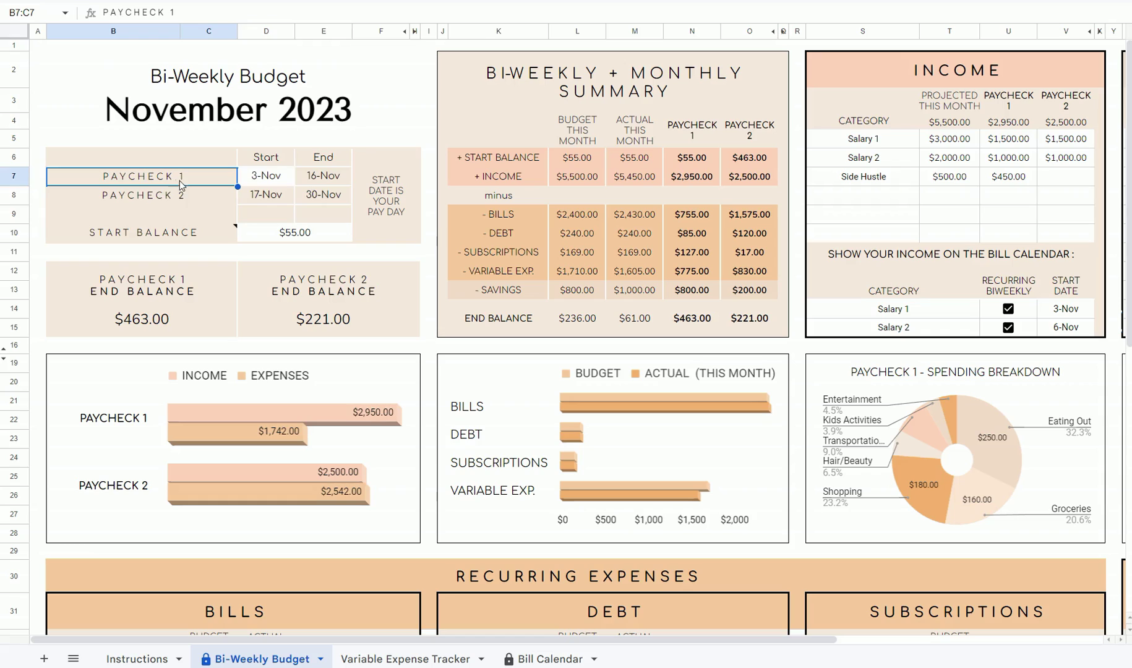
pyautogui.moveTo(181, 185); pyautogui.dragTo(309, 216)
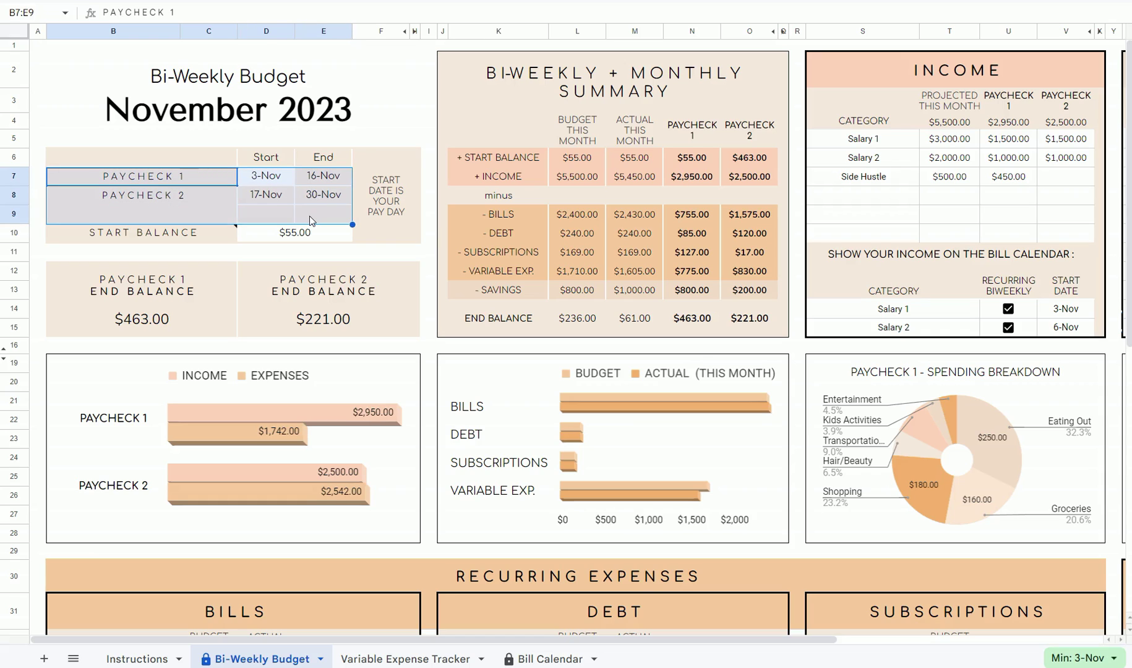
# Step: Set Paycheck 1's start date to November 1 and inspect the new Paycheck 3 row
pyautogui.click(266, 180)
pyautogui.doubleClick(266, 180)
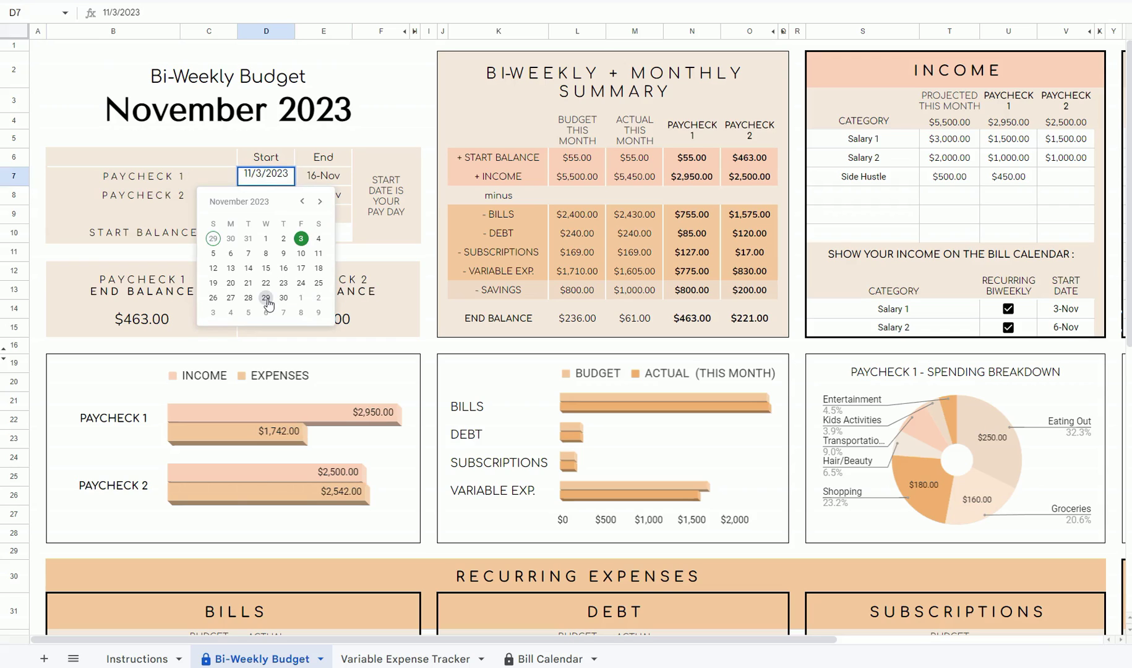
pyautogui.click(266, 239)
pyautogui.moveTo(140, 220); pyautogui.dragTo(311, 220)
pyautogui.click(396, 205)
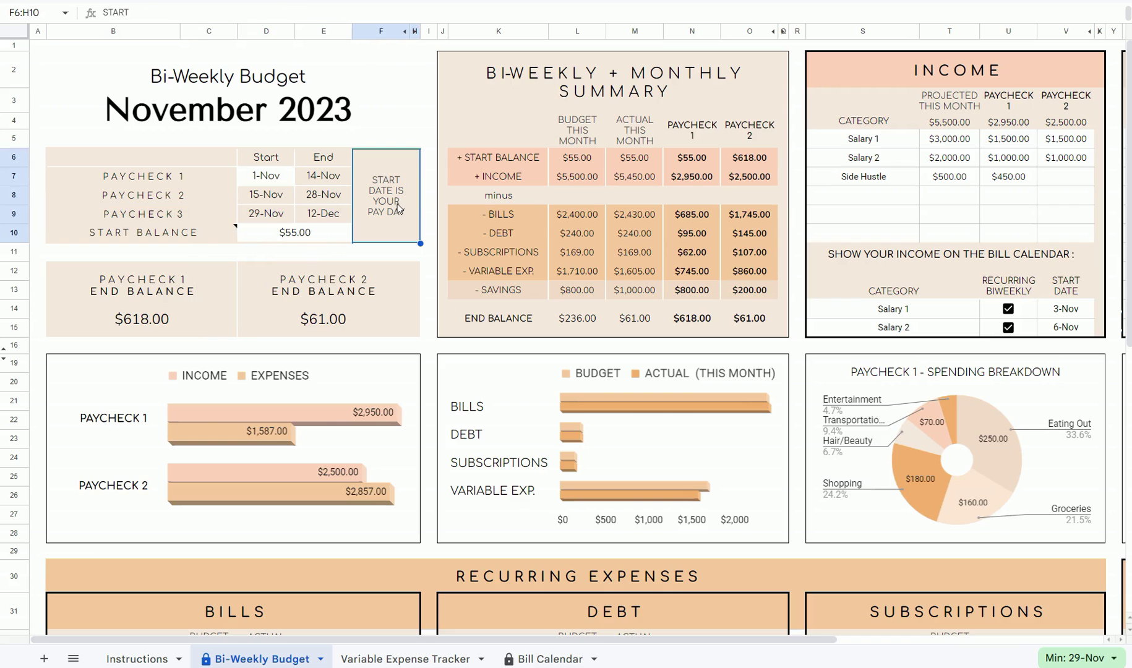
# Step: Unhide column G and the Paycheck 3 columns in the summary, Income and Variable Expenses tables
pyautogui.click(408, 31)
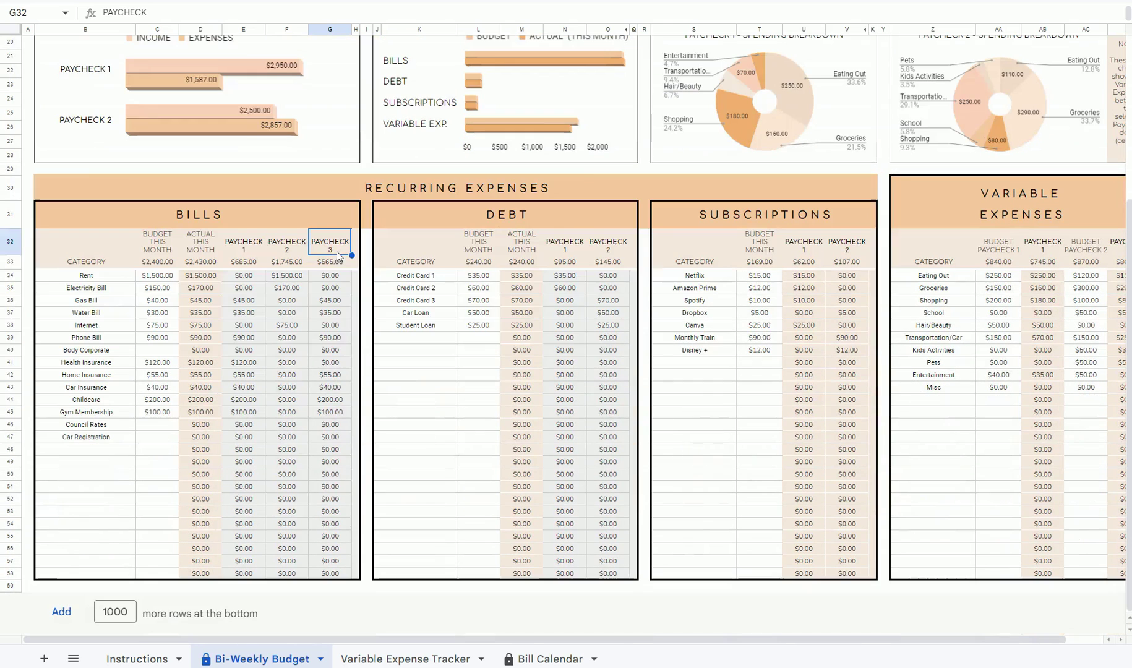
pyautogui.moveTo(337, 251); pyautogui.dragTo(334, 562)
pyautogui.scroll(5, 334, 563)
pyautogui.click(334, 498)
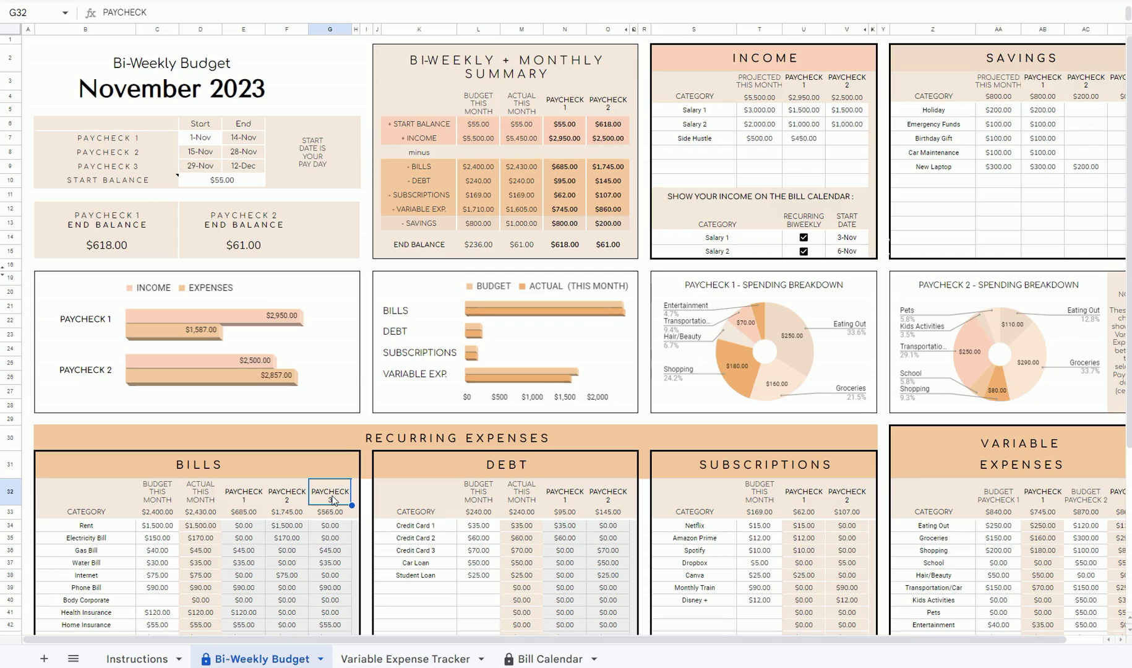
pyautogui.click(626, 30)
pyautogui.click(907, 34)
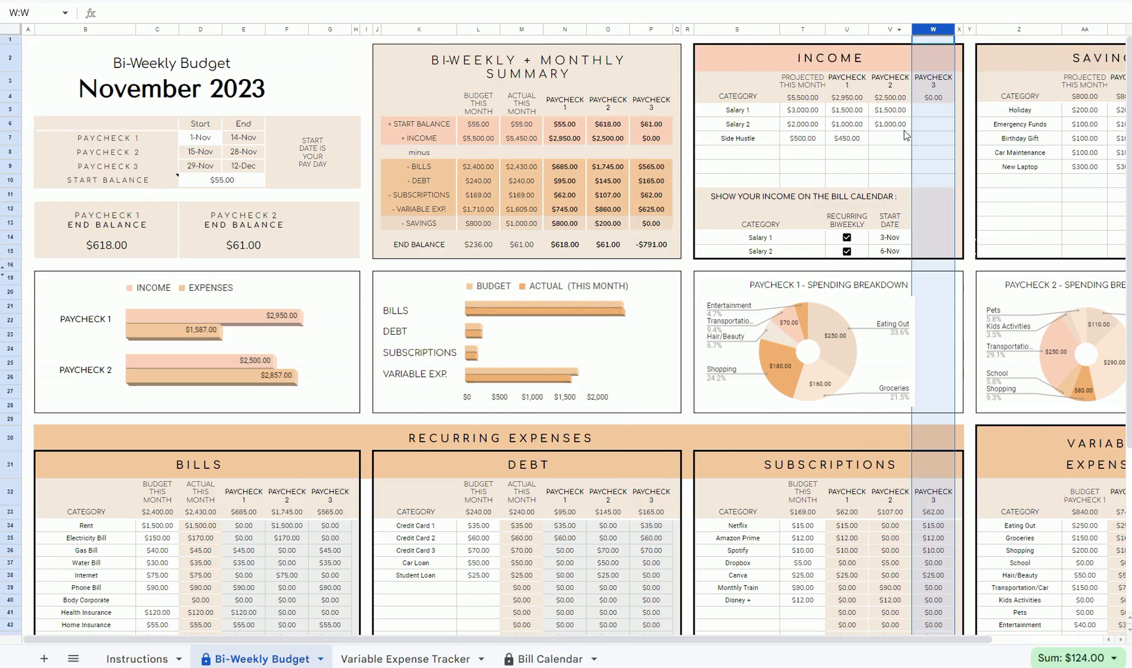
pyautogui.hscroll(3, 907, 645)
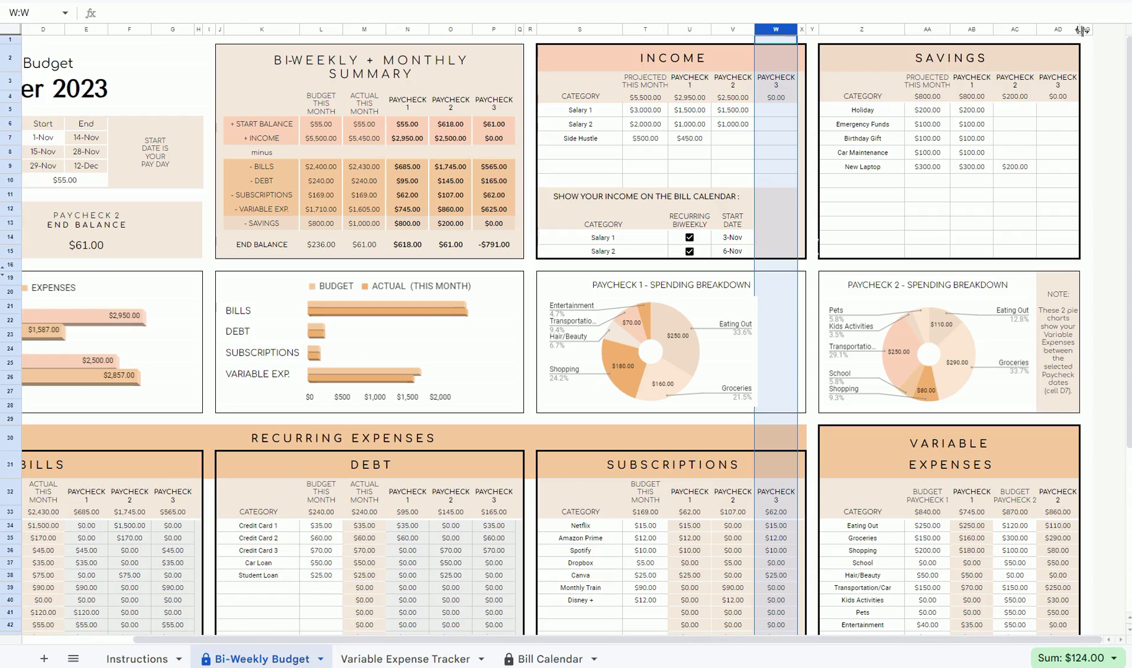
pyautogui.click(1077, 29)
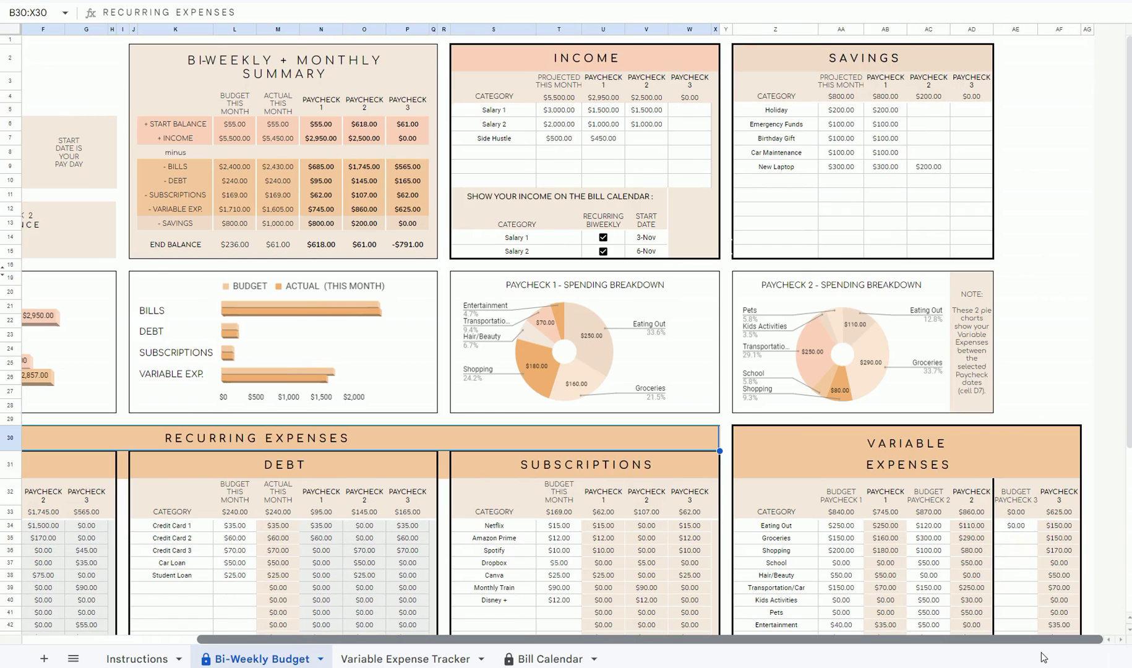
# Step: Review the Rent amounts and the Rent Actual formula and column sum
pyautogui.moveTo(808, 653); pyautogui.dragTo(319, 654)
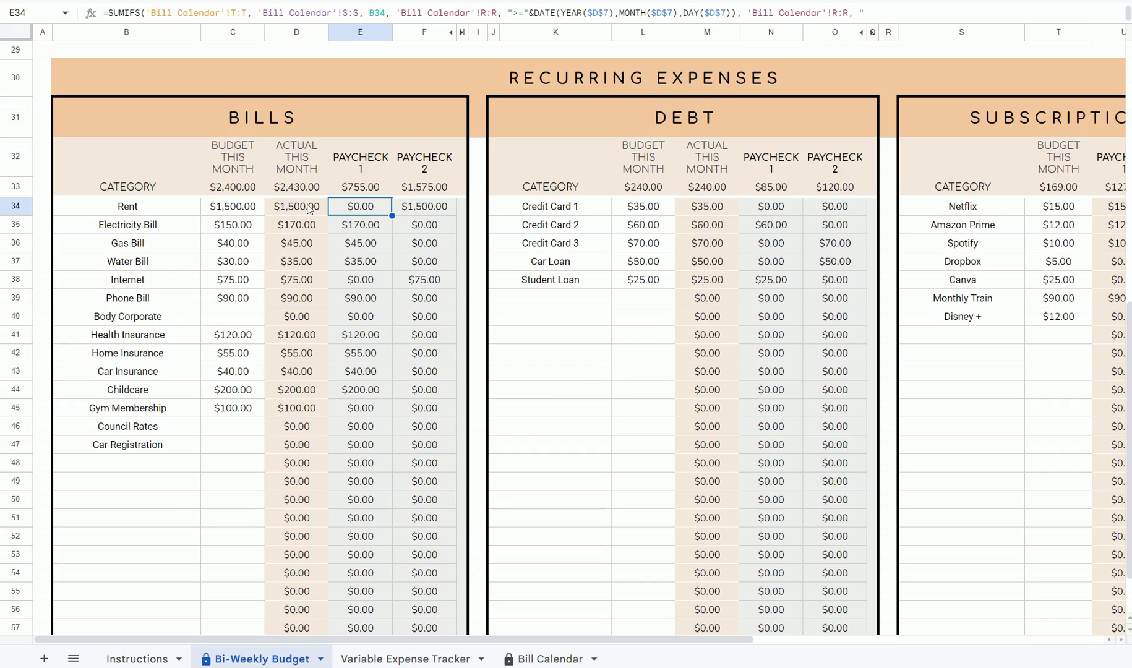
pyautogui.keyDown('shift'); pyautogui.click(416, 210); pyautogui.keyUp('shift')
pyautogui.click(304, 210)
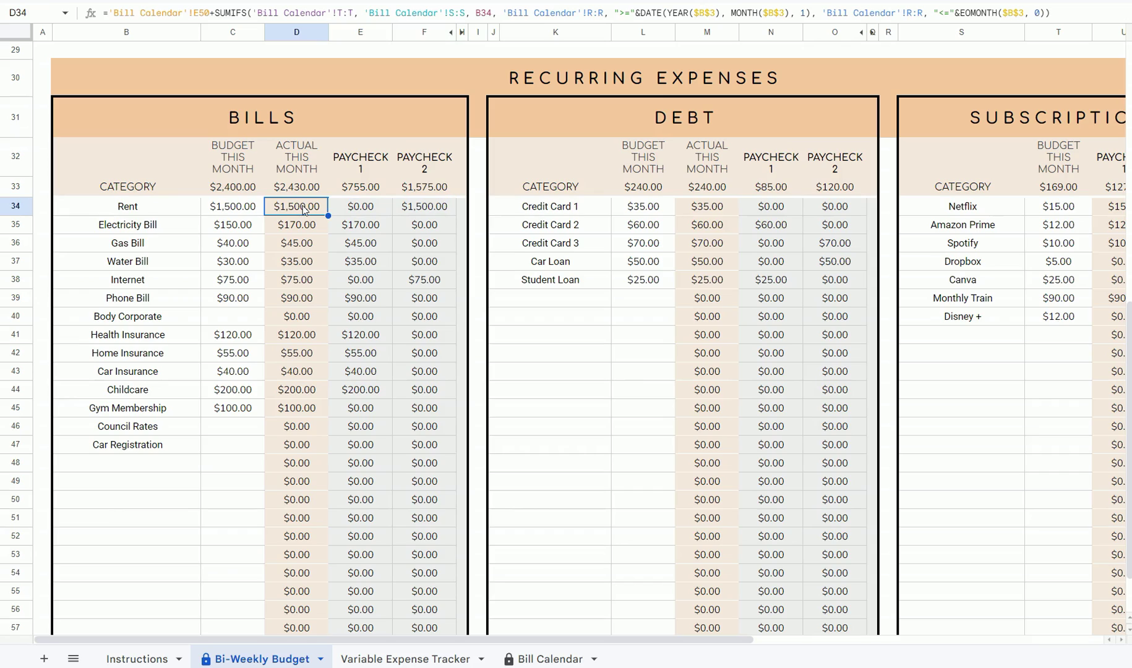
pyautogui.hotkey('shift', 'Down')
pyautogui.hotkey('shift', 'Down')
pyautogui.hotkey('shift', 'Down')
pyautogui.hotkey('shift', 'Down')
pyautogui.hotkey('shift', 'Down')
pyautogui.hotkey('shift', 'Down')
pyautogui.hotkey('shift', 'Down')
pyautogui.hotkey('shift', 'Down')
pyautogui.hotkey('shift', 'Down')
pyautogui.hotkey('shift', 'Down')
pyautogui.hotkey('shift', 'Down')
pyautogui.hotkey('shift', 'Down')
pyautogui.hotkey('shift', 'Down')
pyautogui.hotkey('shift', 'Down')
pyautogui.hotkey('shift', 'Down')
pyautogui.hotkey('shift', 'Down')
pyautogui.hotkey('shift', 'Down')
pyautogui.hotkey('shift', 'Down')
pyautogui.hotkey('shift', 'Down')
pyautogui.hotkey('shift', 'Down')
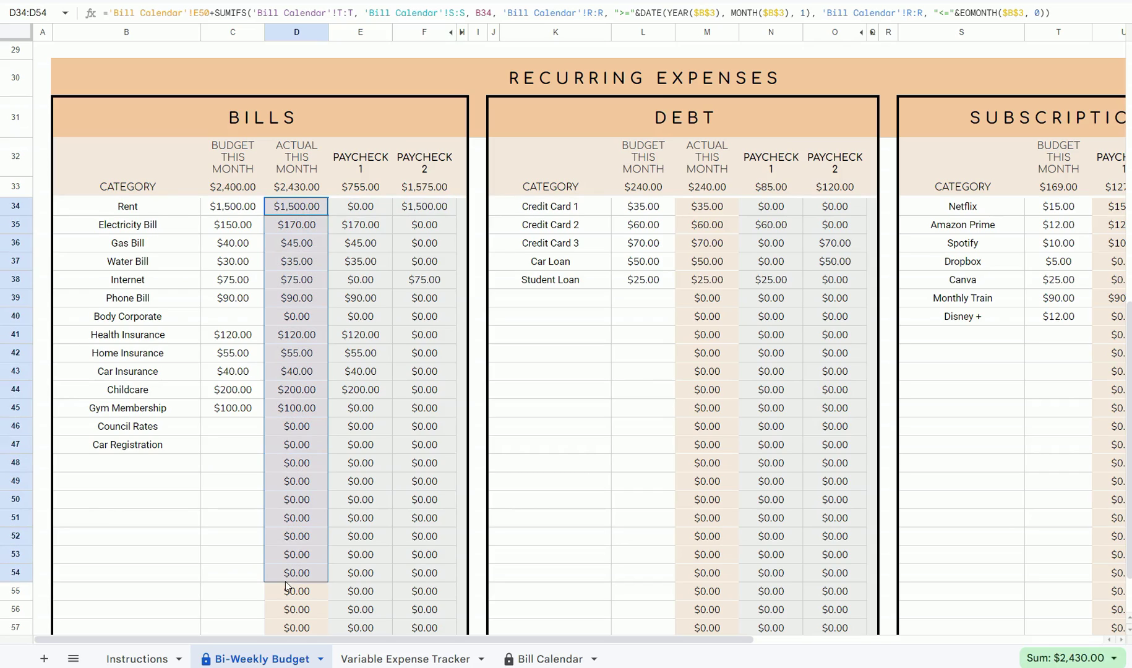
# Step: Enter $750 as Rent for both Paycheck 1 and Paycheck 2
pyautogui.click(365, 210)
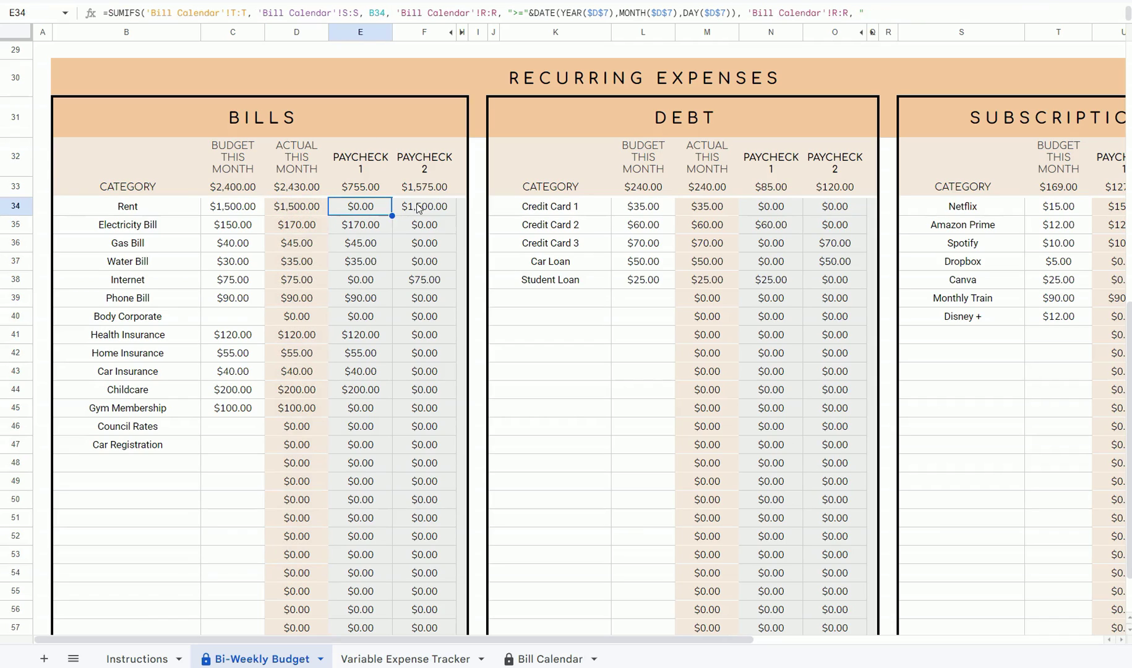
pyautogui.press('Right')
pyautogui.press('Left')
pyautogui.write('750')
pyautogui.press('Return')
pyautogui.click(416, 201)
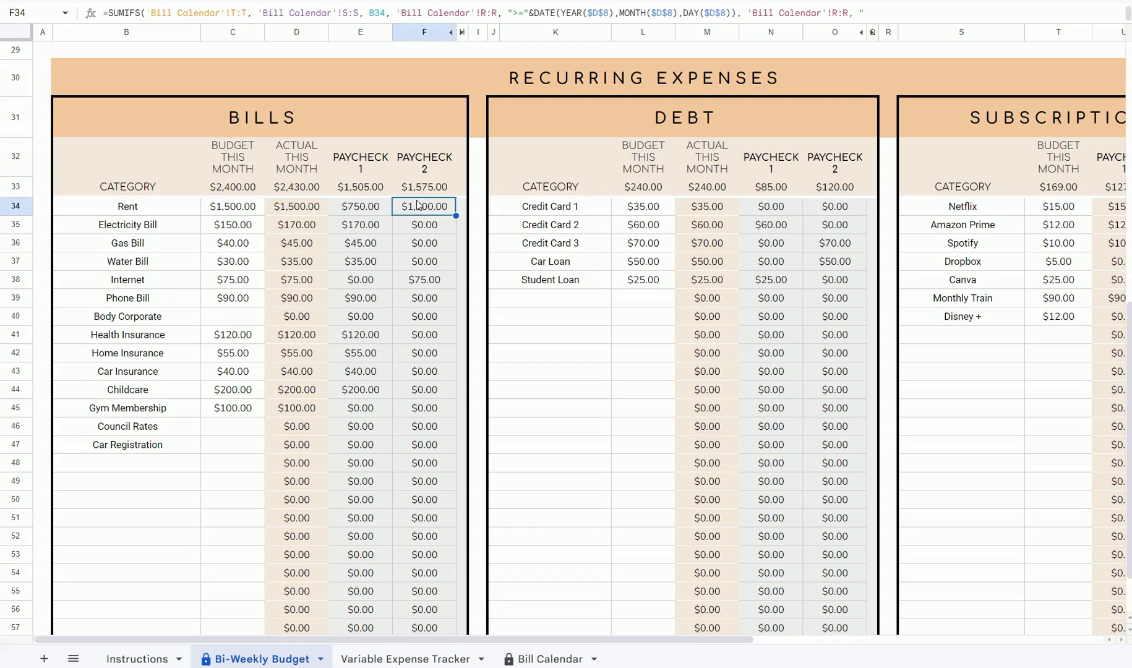
pyautogui.write('750')
pyautogui.press('Return')
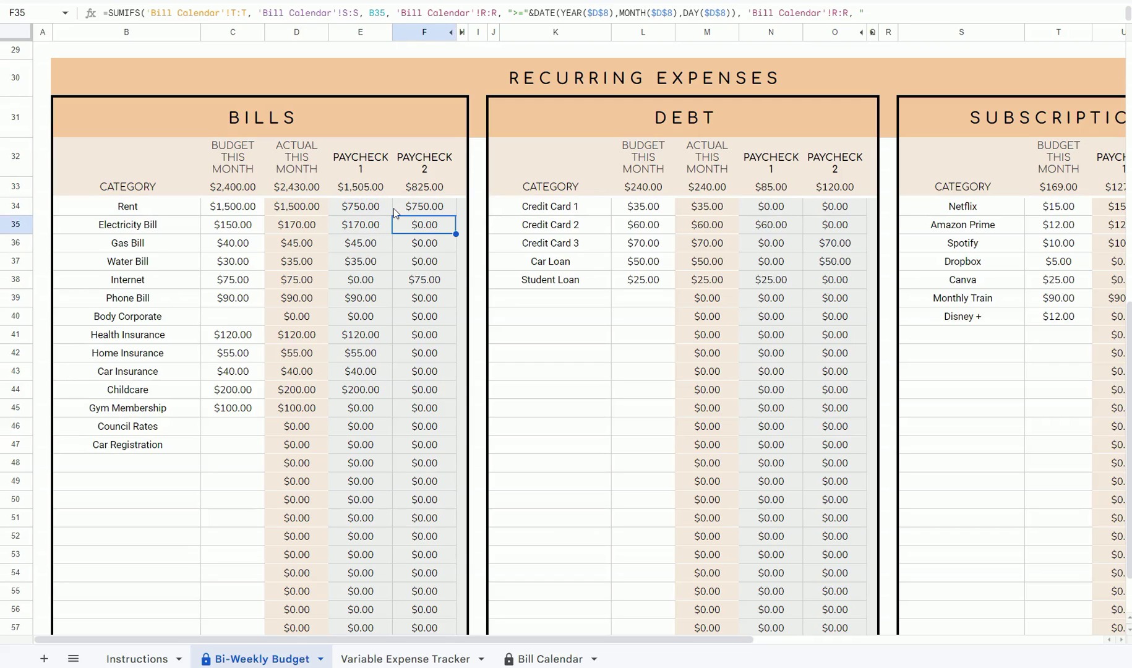
# Step: Check the Bills and Debt Actual column totals and the Credit Card 1 Paycheck 1 formula
pyautogui.moveTo(301, 206); pyautogui.dragTo(302, 590)
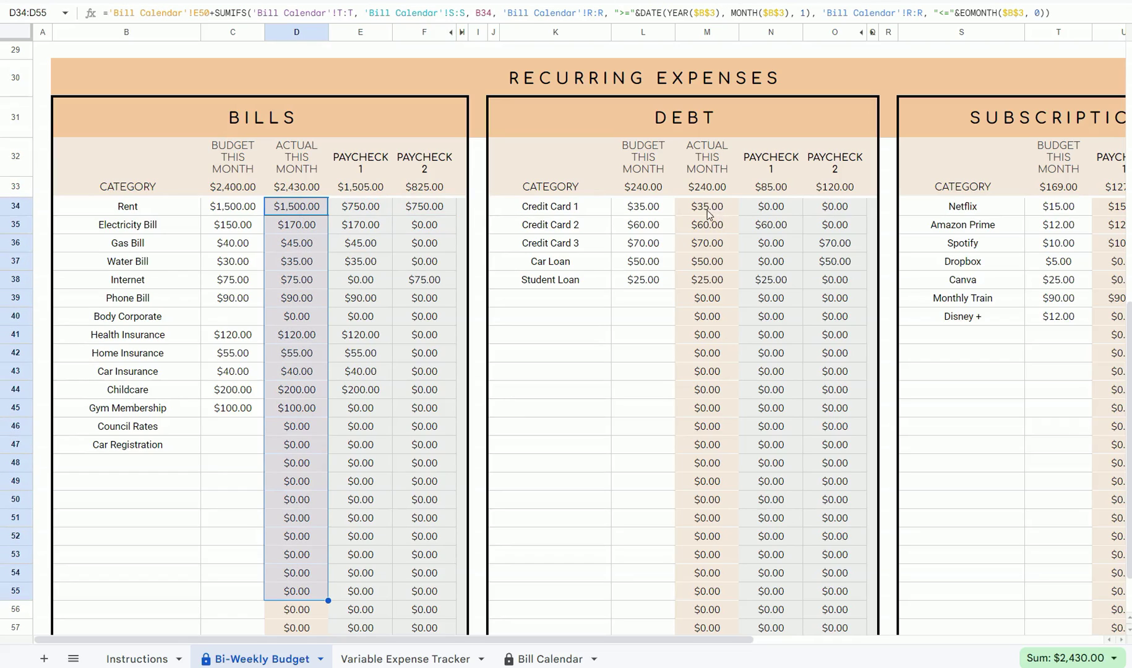
pyautogui.moveTo(716, 209); pyautogui.dragTo(683, 573)
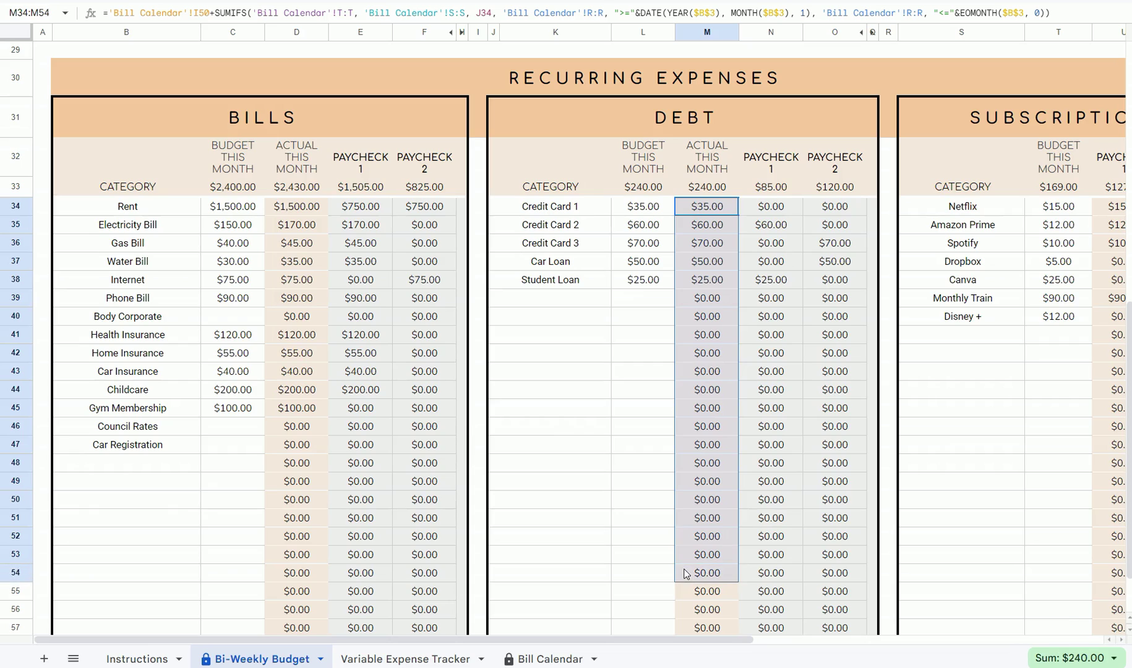
pyautogui.click(769, 211)
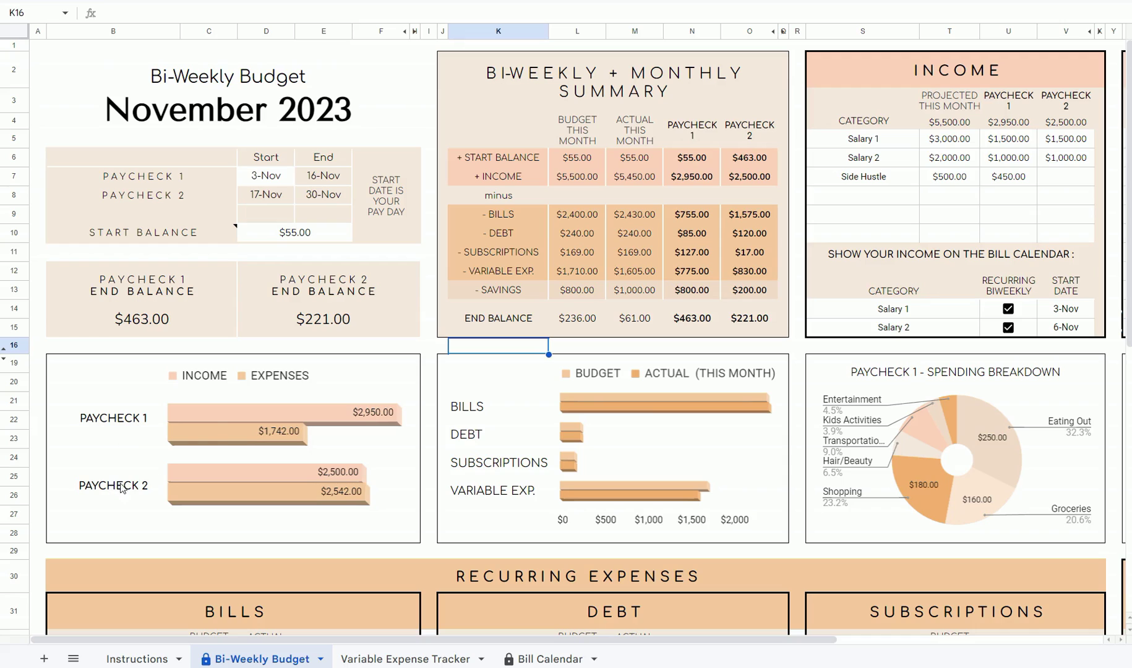
# Step: Inspect the Income vs Expenses chart and the PAYCHECK 1 and PAYCHECK 2 labels
pyautogui.click(266, 427)
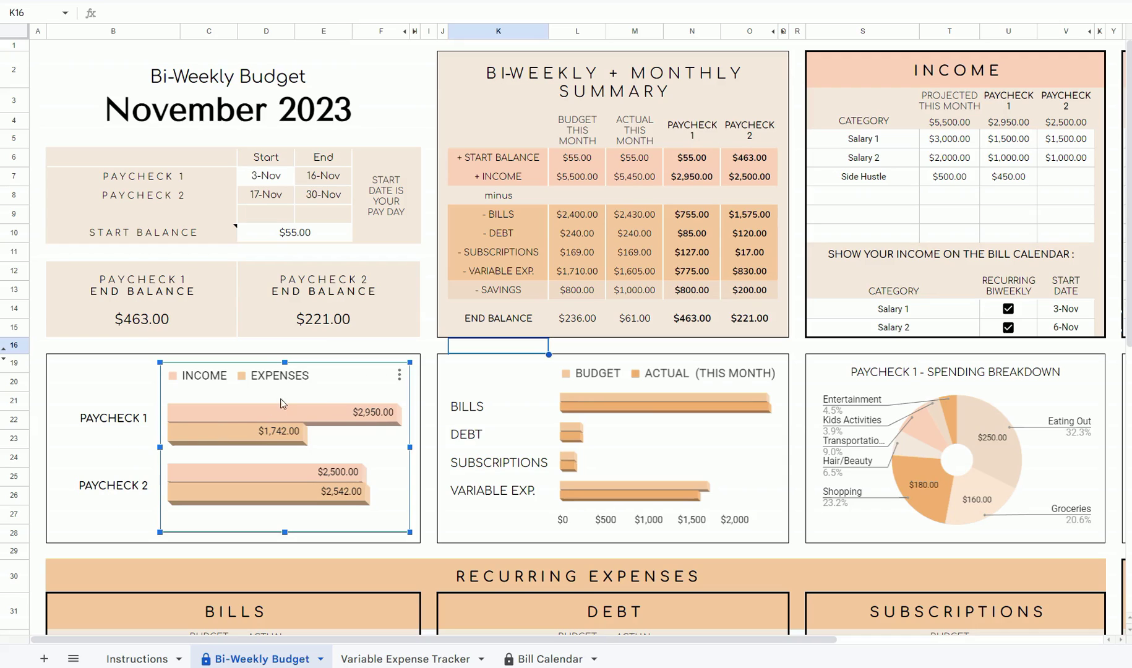
pyautogui.click(113, 427)
pyautogui.click(121, 488)
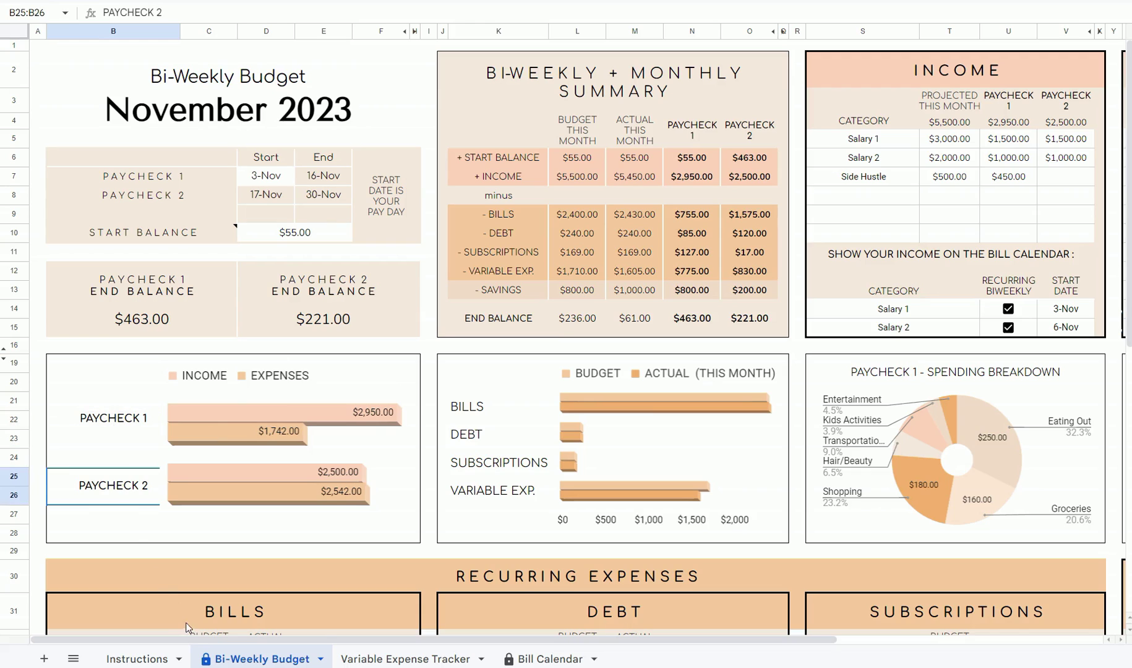
pyautogui.moveTo(196, 640); pyautogui.dragTo(360, 659)
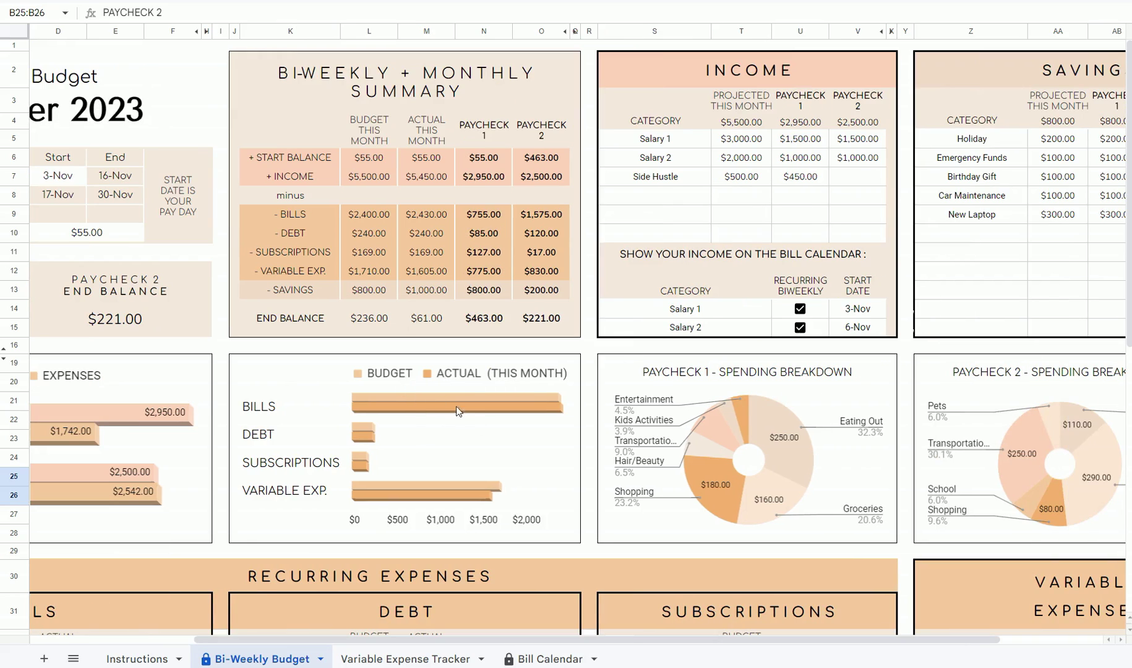
pyautogui.moveTo(413, 643); pyautogui.dragTo(516, 644)
# Step: Review the Paycheck 1 and Paycheck 2 spending breakdown pie charts
pyautogui.click(664, 466)
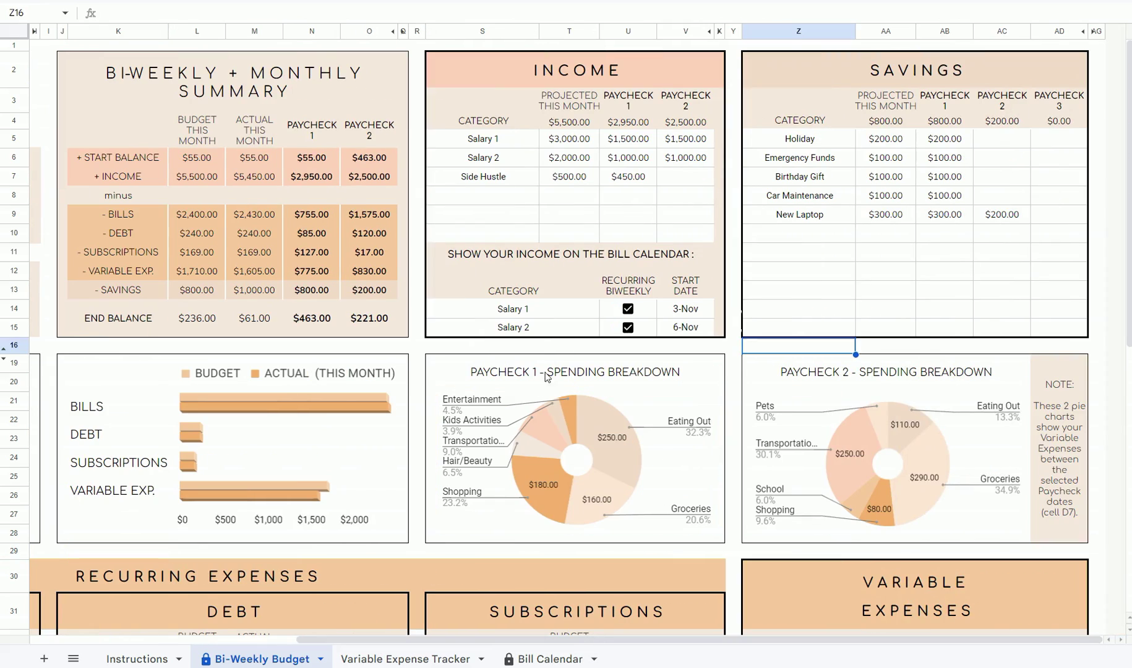
pyautogui.click(697, 370)
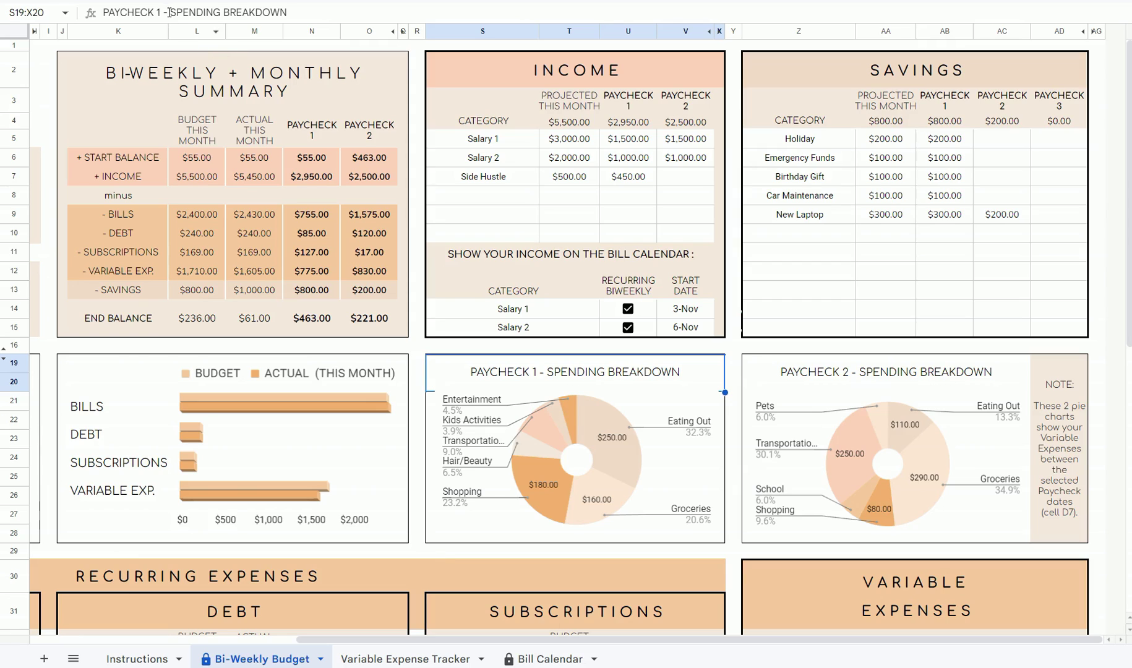
pyautogui.click(886, 371)
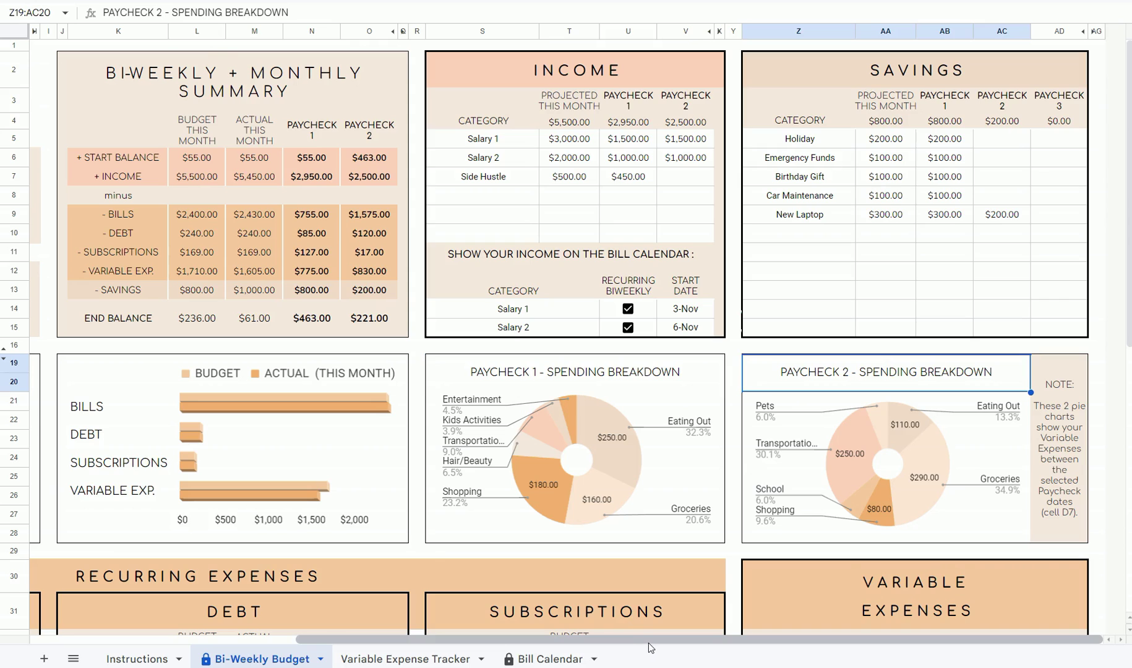
pyautogui.moveTo(649, 641); pyautogui.dragTo(382, 641)
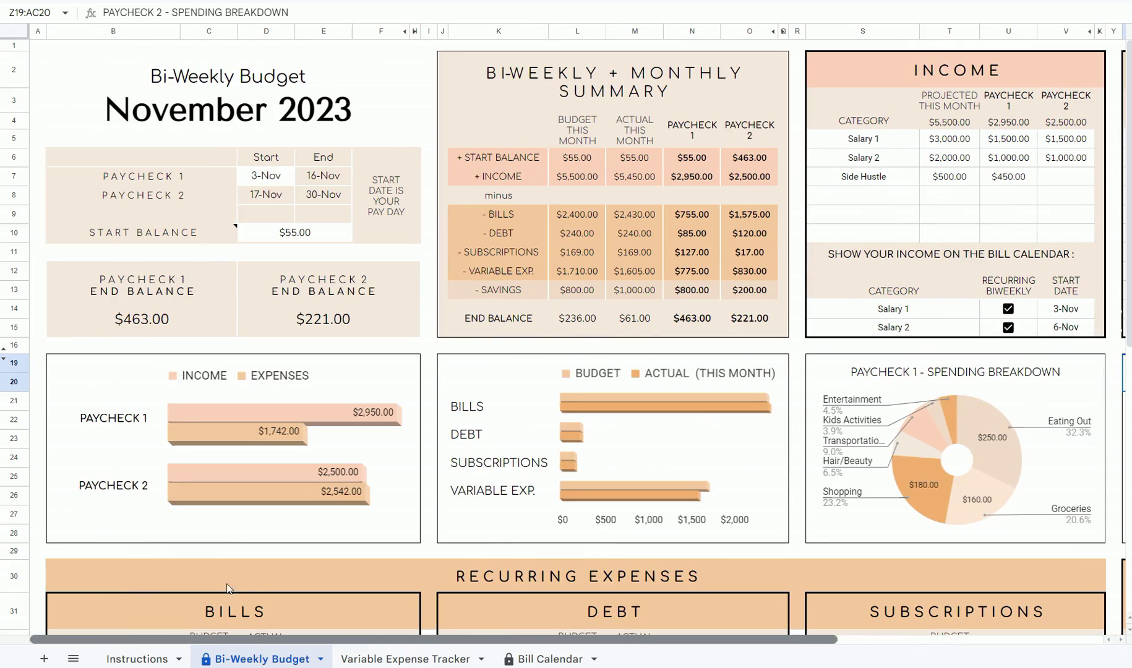
# Step: Check the 3-Nov Paycheck 1 start date and labels, then switch to the Bill Calendar sheet
pyautogui.click(289, 170)
pyautogui.moveTo(198, 176); pyautogui.dragTo(200, 203)
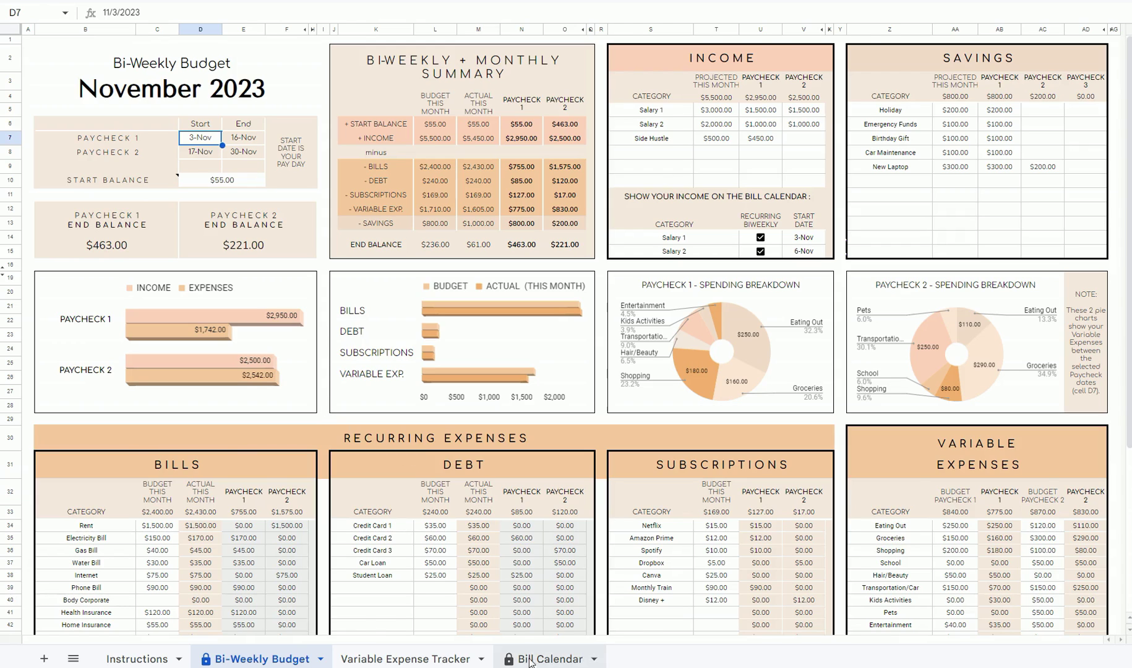
pyautogui.click(550, 659)
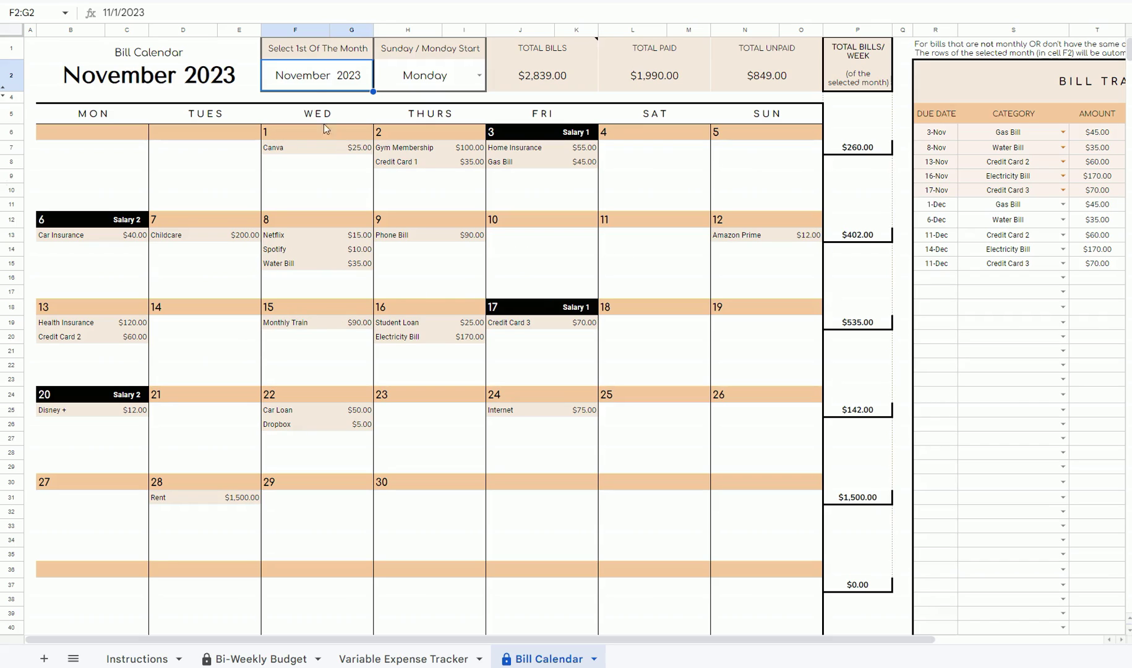
# Step: Advance the calendar month through December 2023 and January 2024 to February 2024
pyautogui.doubleClick(322, 85)
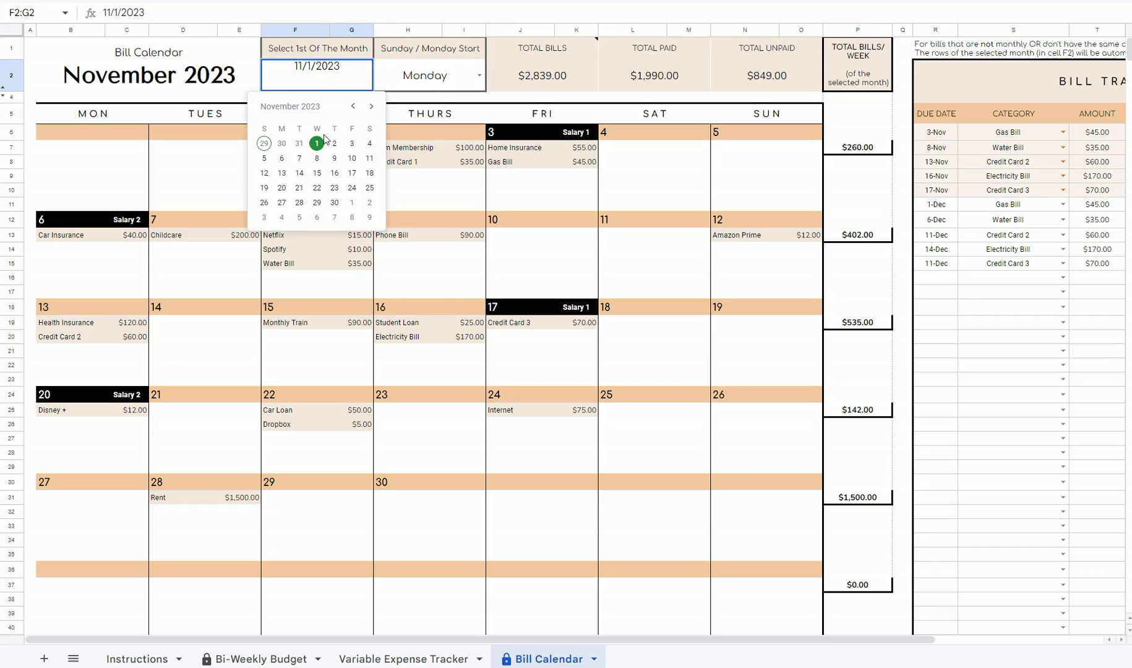
pyautogui.click(351, 203)
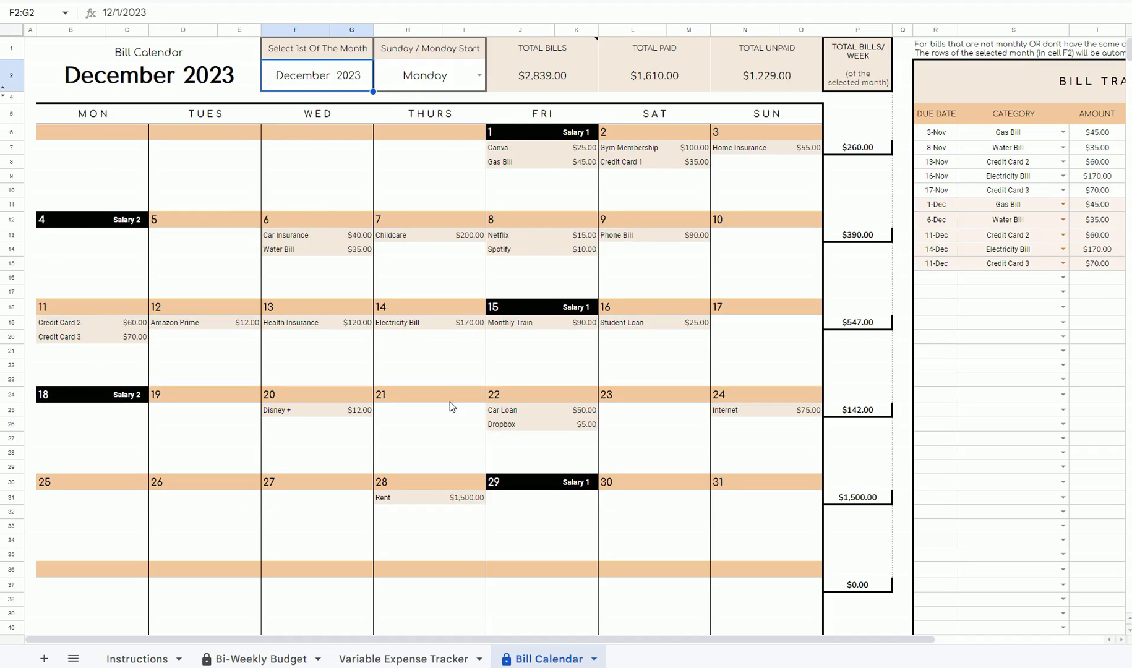
pyautogui.doubleClick(327, 79)
pyautogui.click(285, 216)
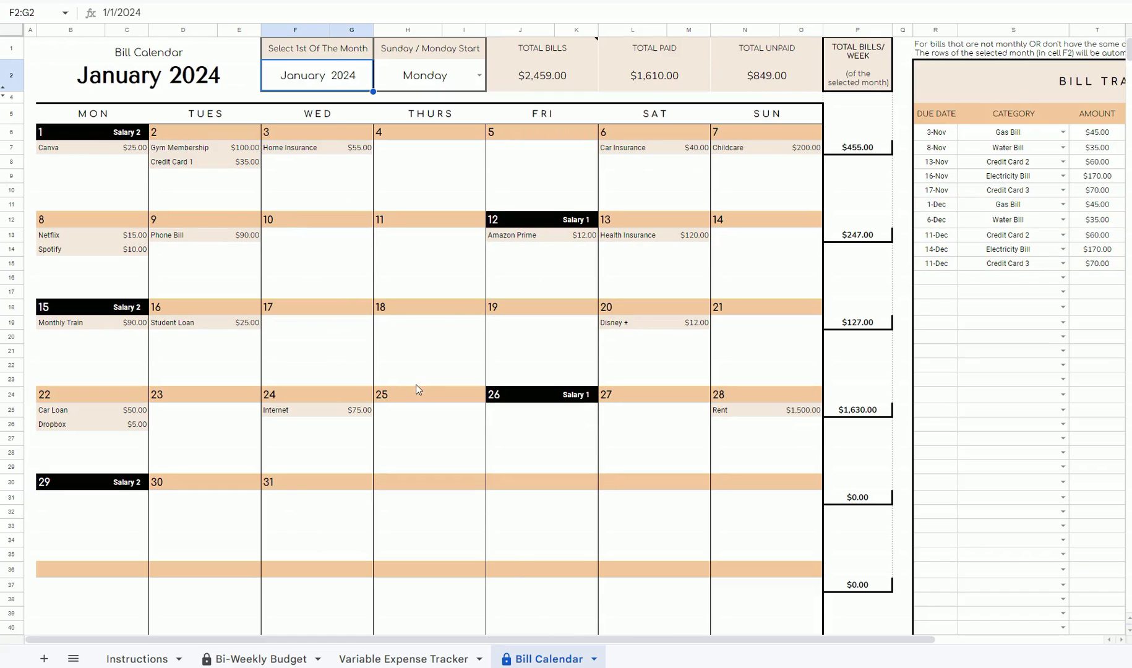
pyautogui.doubleClick(351, 81)
pyautogui.click(334, 209)
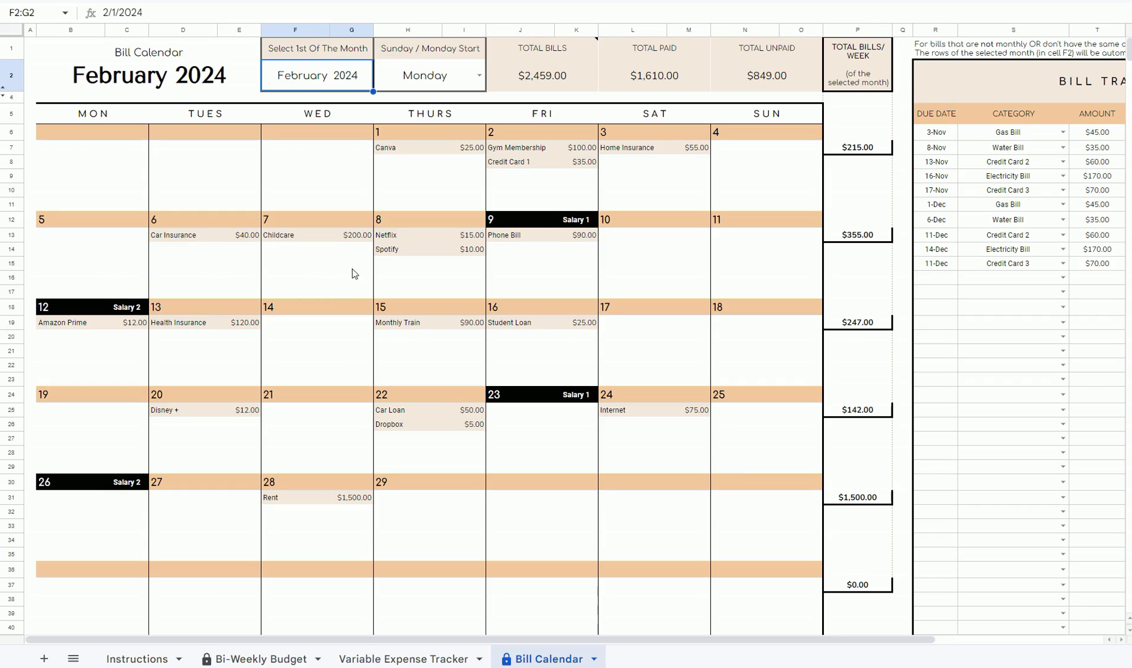
# Step: Inspect the February 9, 23 and 26 paydays and select the income-on-calendar settings
pyautogui.click(520, 223)
pyautogui.click(512, 398)
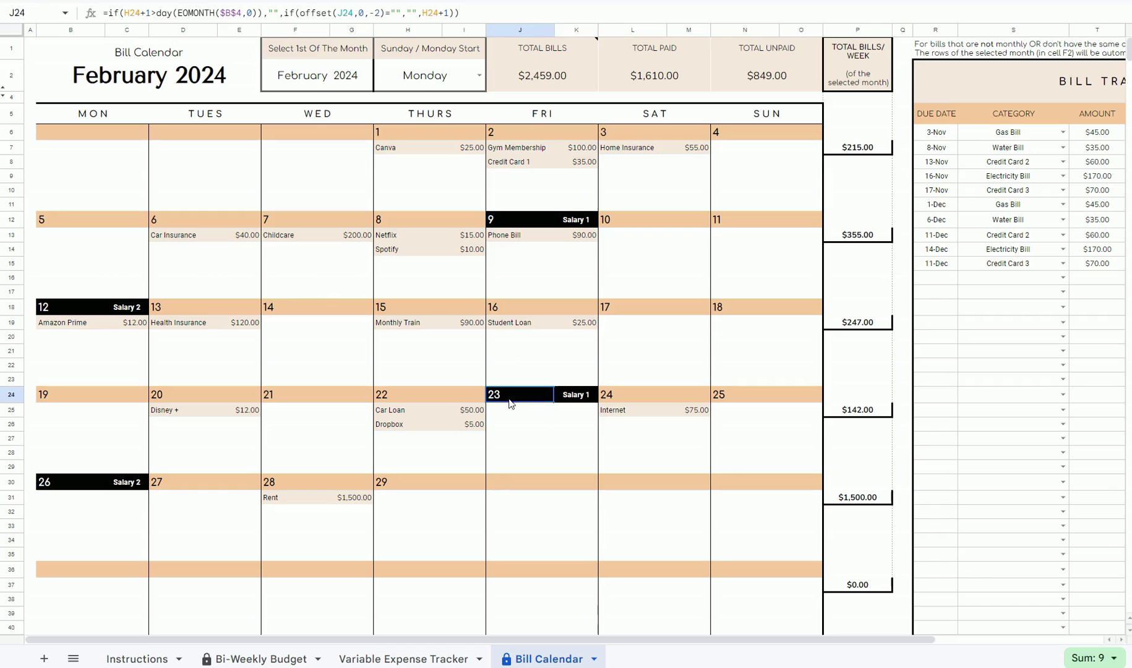
pyautogui.click(93, 482)
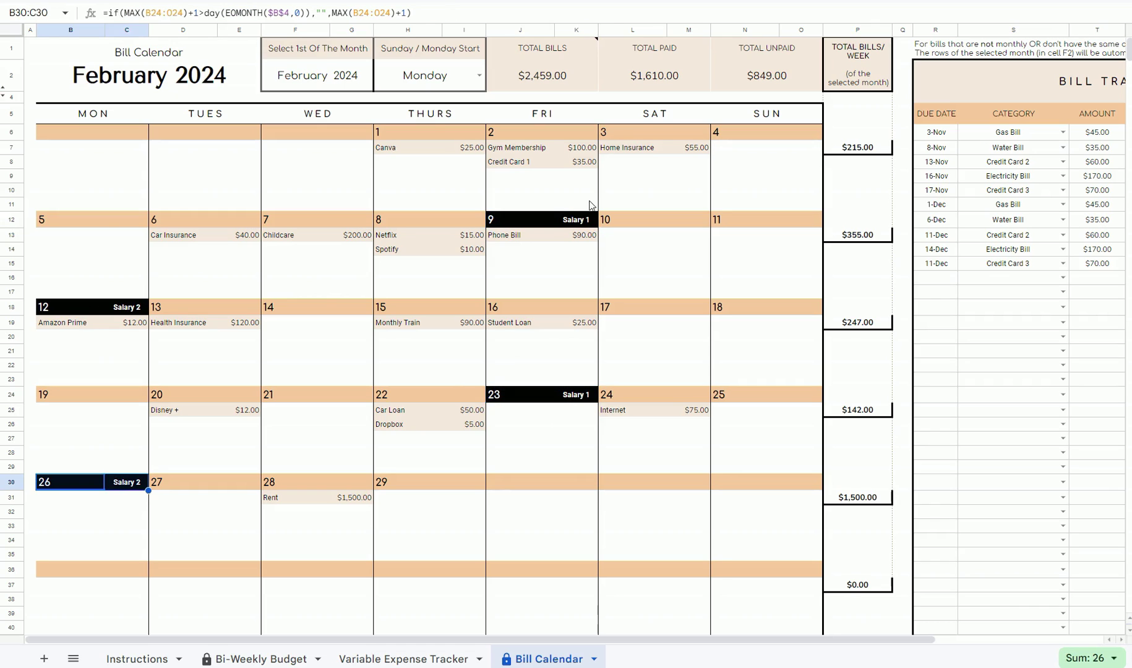
pyautogui.click(569, 222)
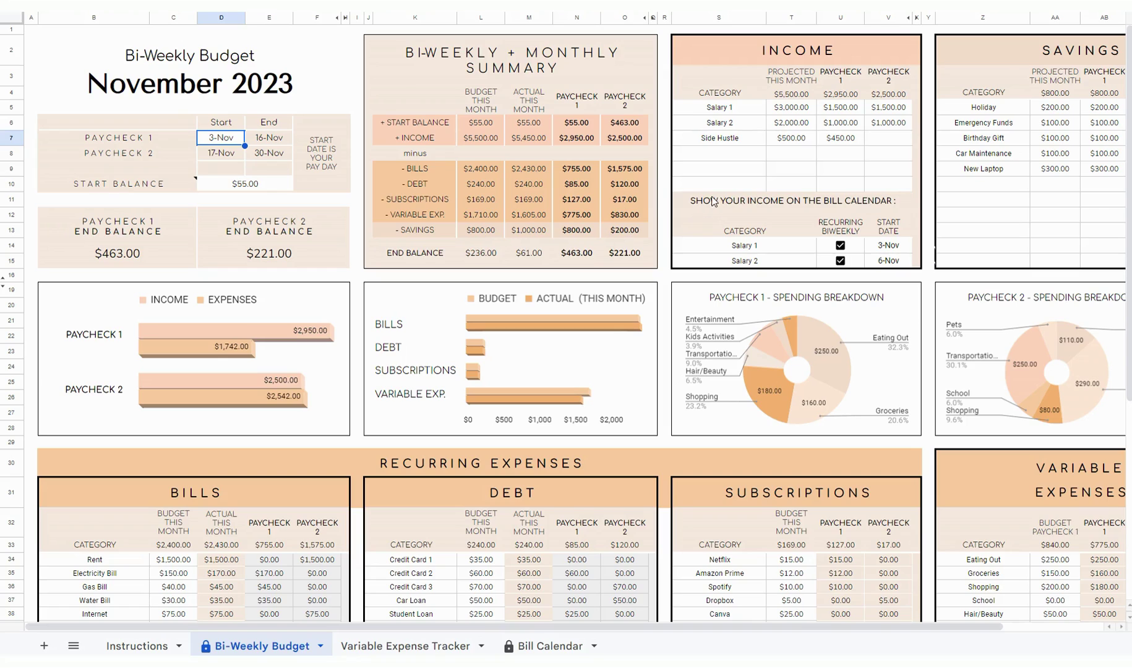
pyautogui.moveTo(723, 205); pyautogui.dragTo(869, 250)
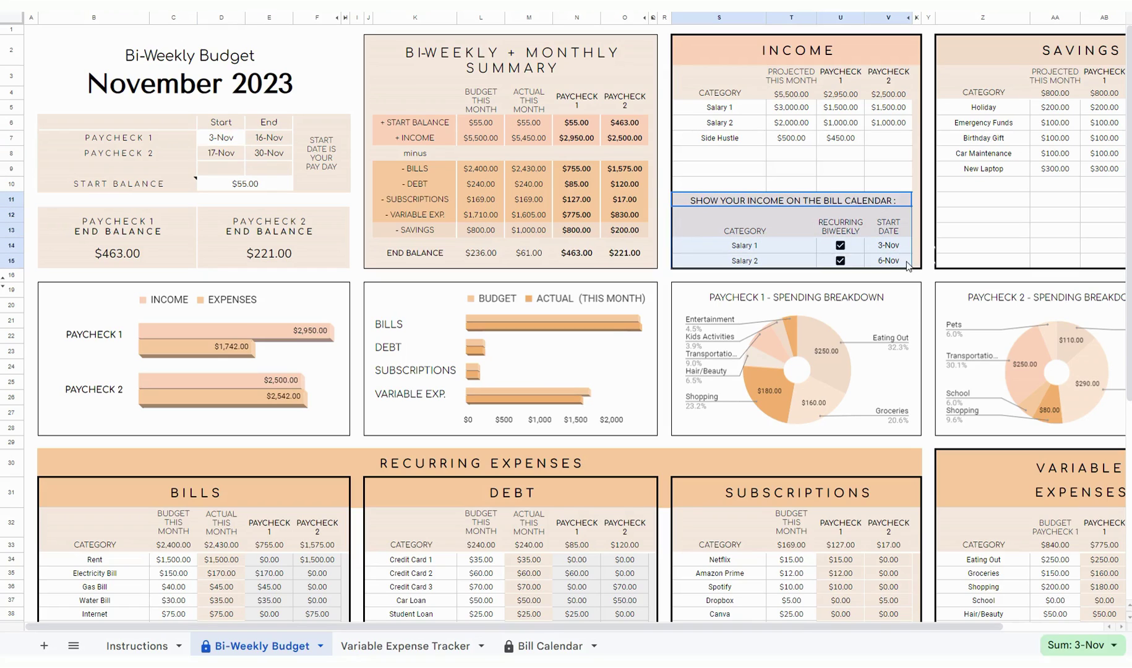
# Step: Point out Salary 1's entry, bi-weekly recurrence and 3-Nov start date, selecting both salary rows
pyautogui.click(790, 247)
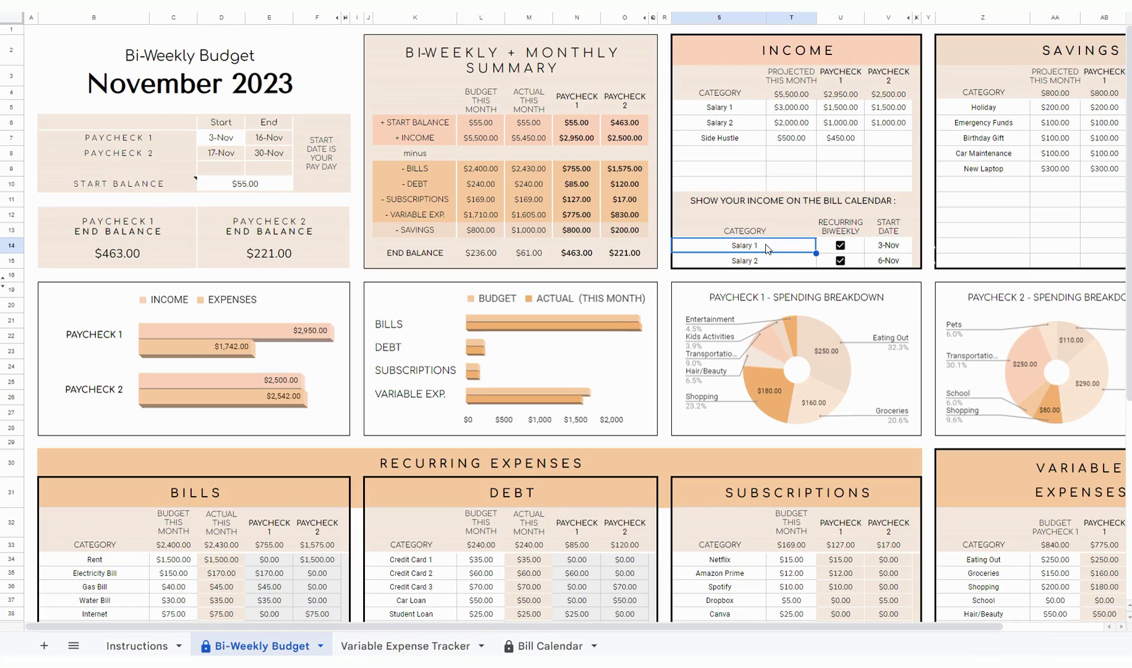
pyautogui.click(852, 247)
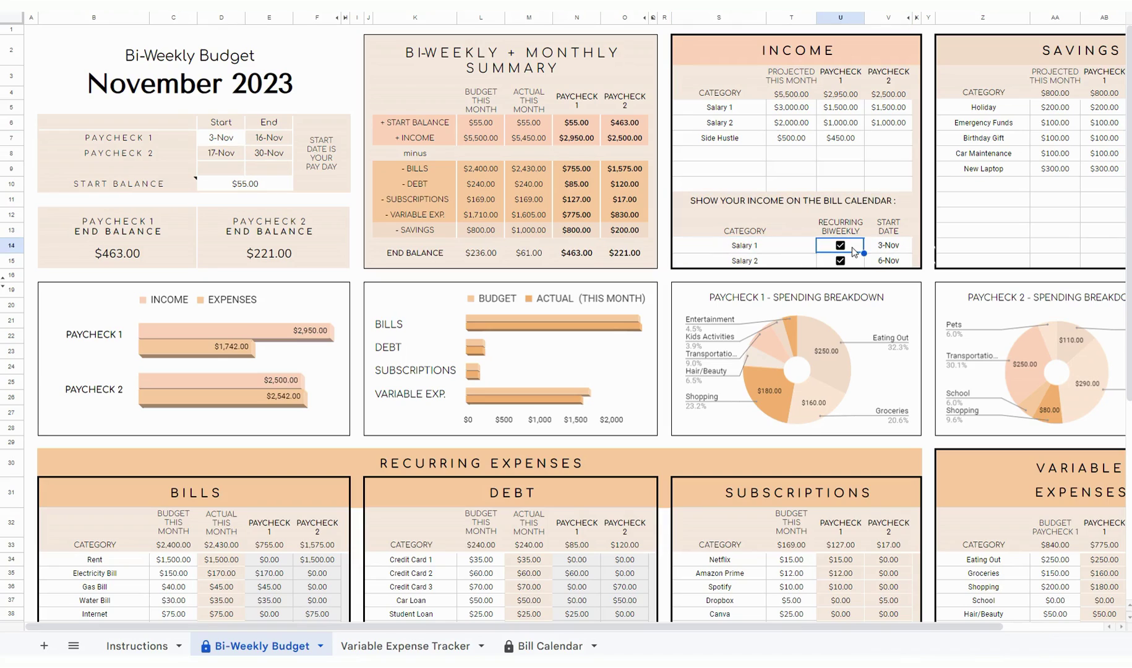
pyautogui.click(889, 249)
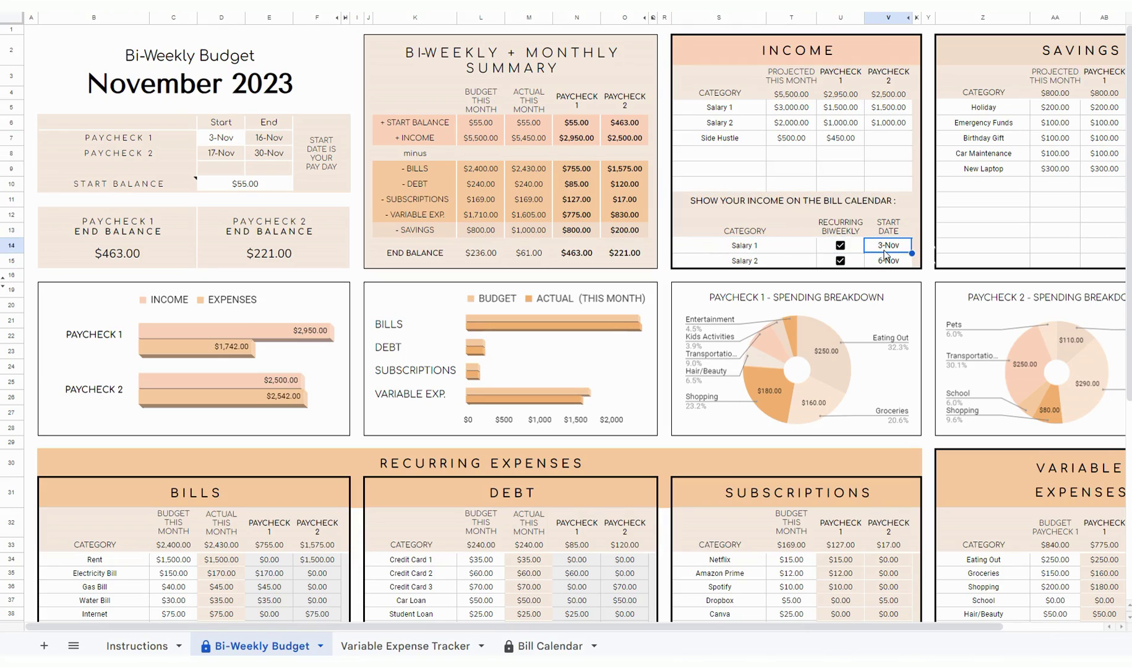
pyautogui.moveTo(763, 247); pyautogui.dragTo(774, 268)
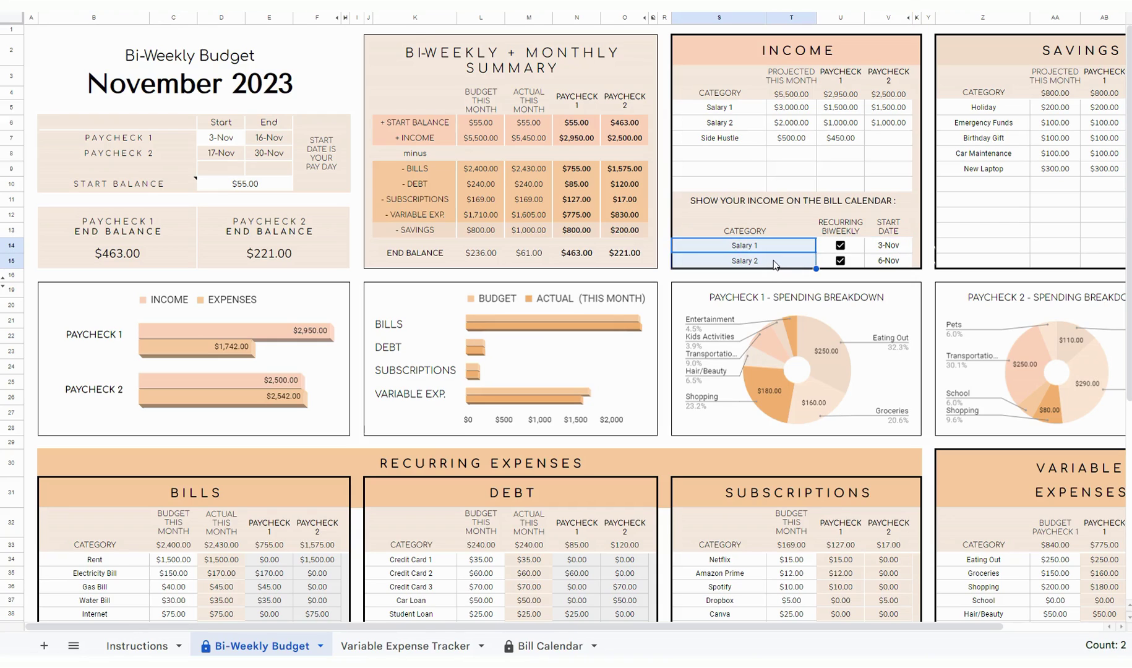
pyautogui.click(889, 247)
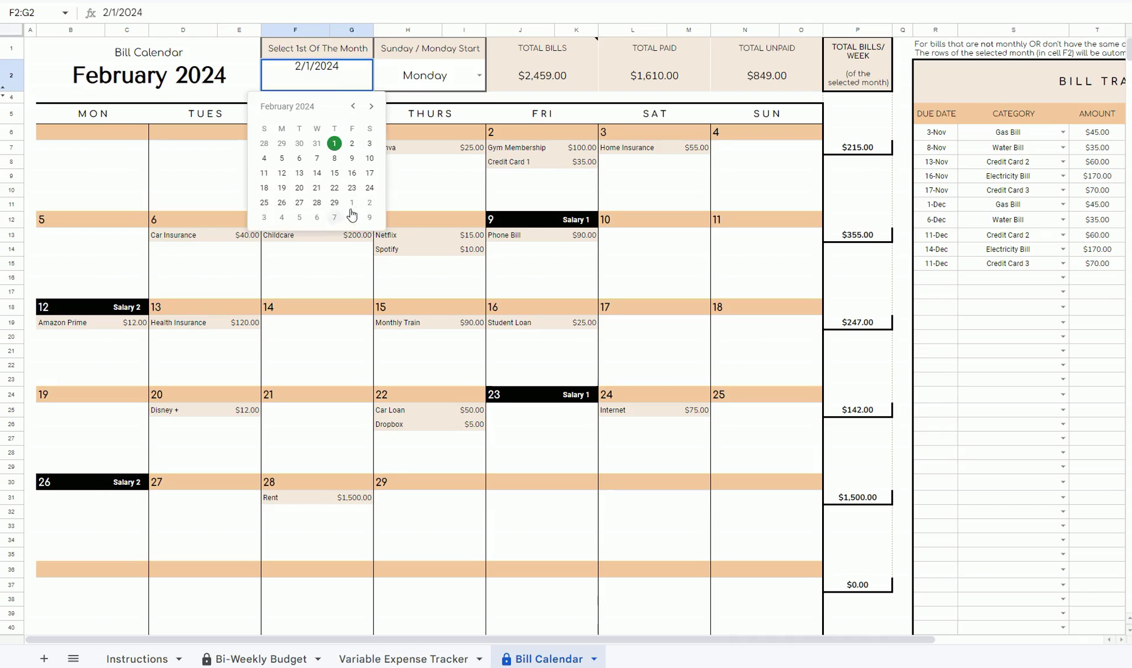
# Step: Choose the Bill Calendar month from F2's date picker and scroll down to the bills
pyautogui.click(351, 208)
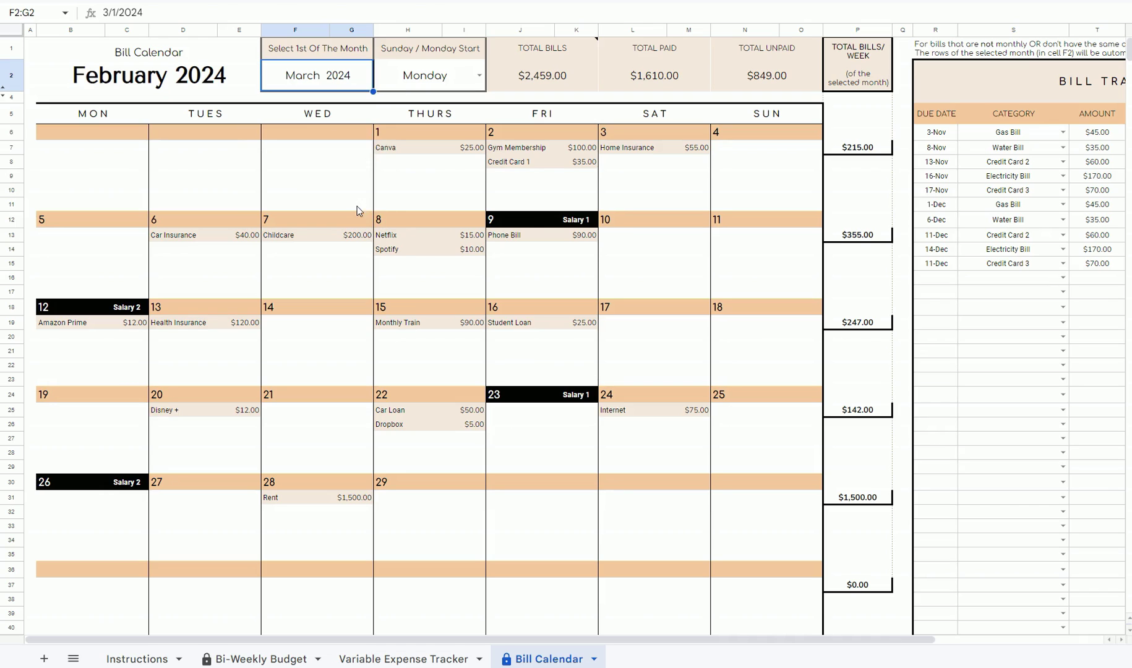
pyautogui.click(569, 220)
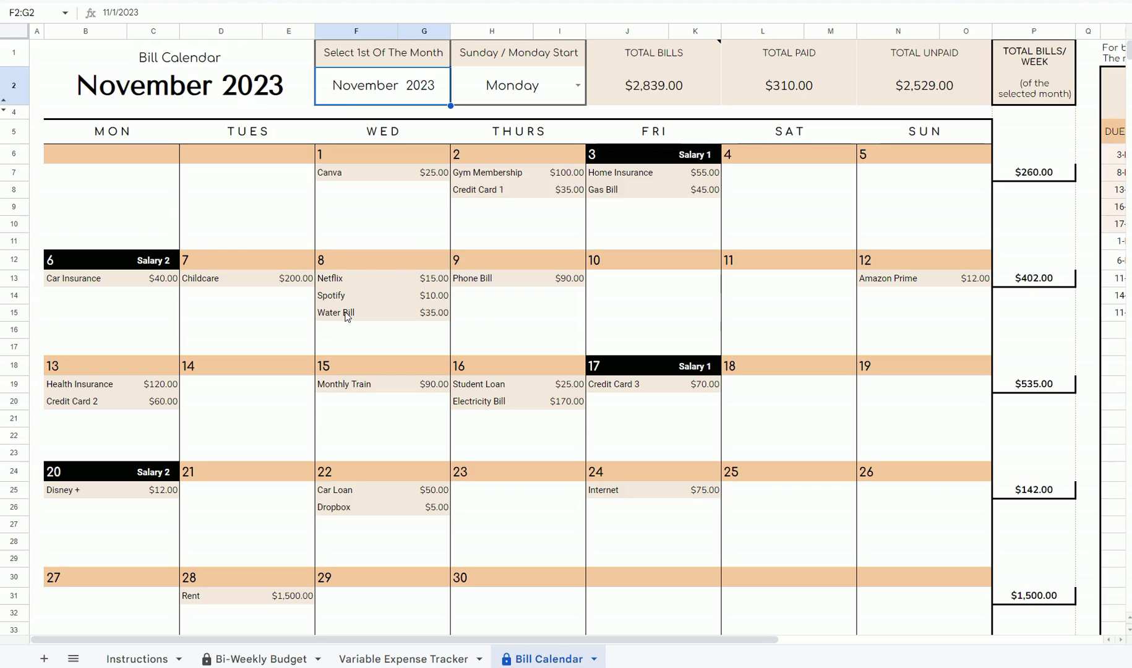
pyautogui.scroll(-2, 500, 369)
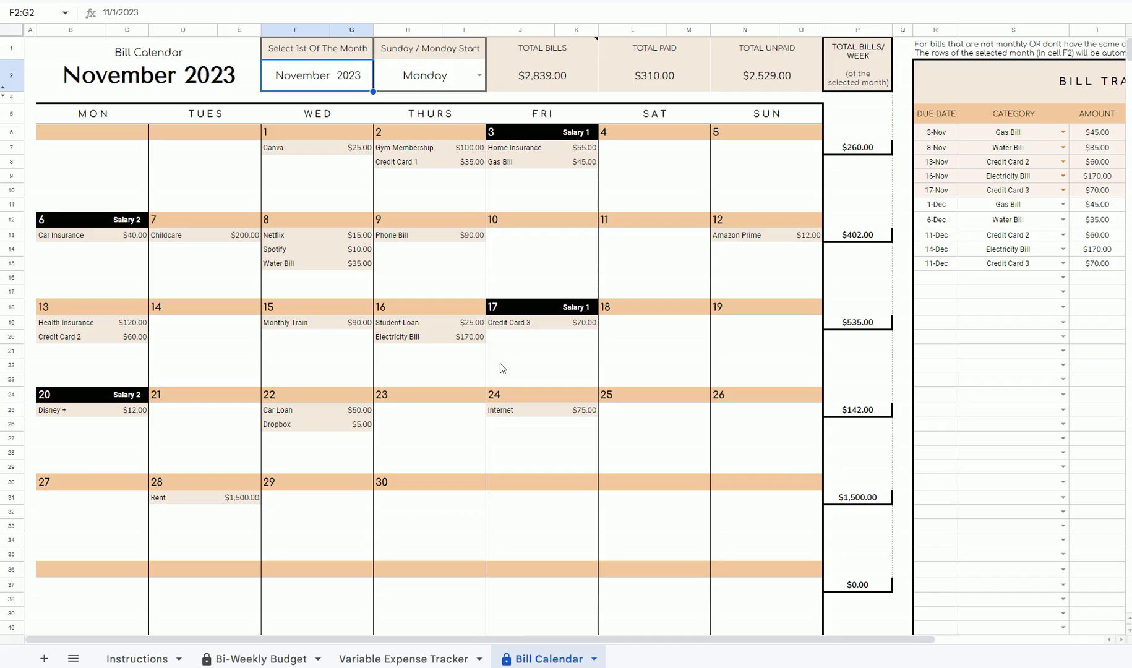
# Step: Select the Regular Bill Tracker table, briefly revisit the Bi-Weekly Budget, and return
pyautogui.scroll(-9, 501, 364)
pyautogui.scroll(-2, 480, 371)
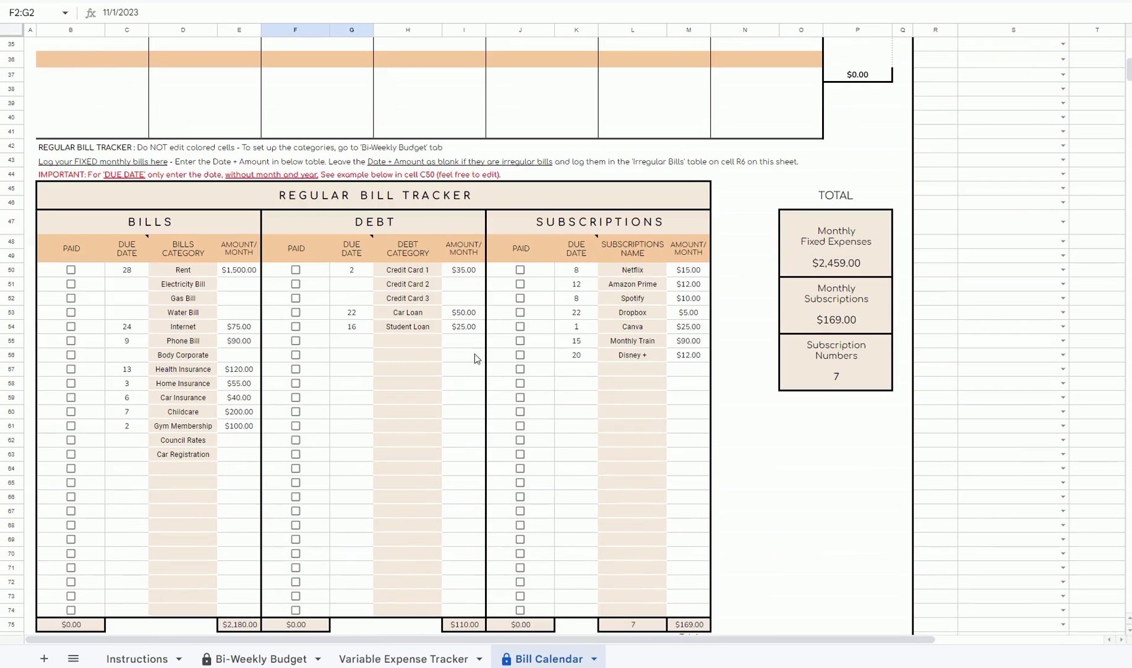
pyautogui.moveTo(437, 203); pyautogui.dragTo(570, 624)
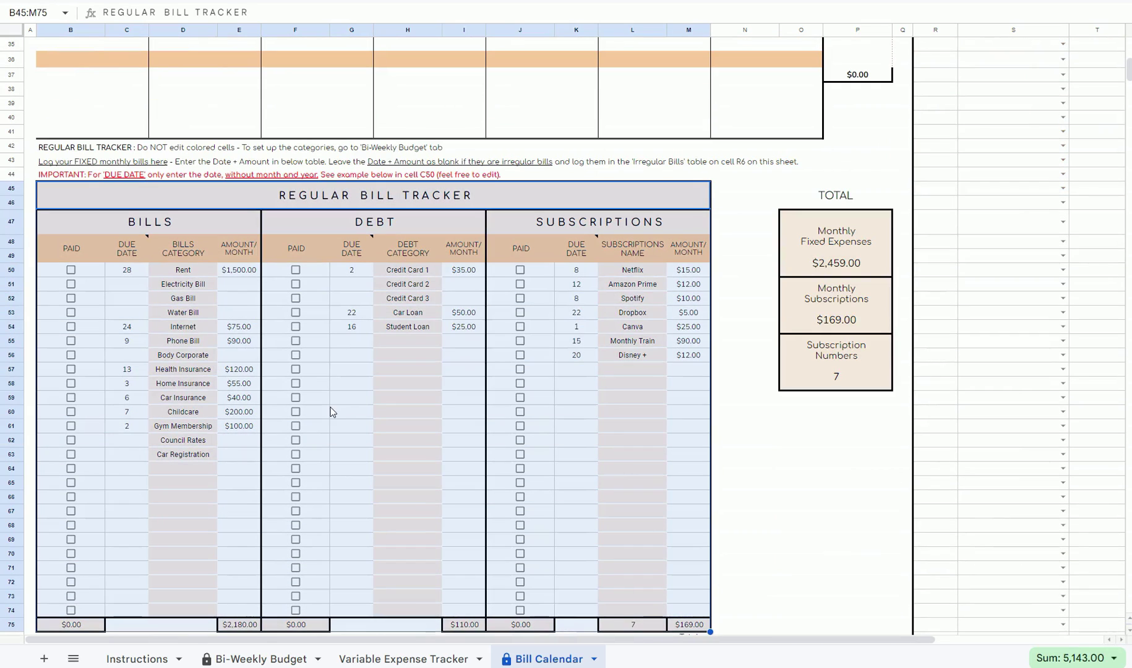
pyautogui.click(349, 397)
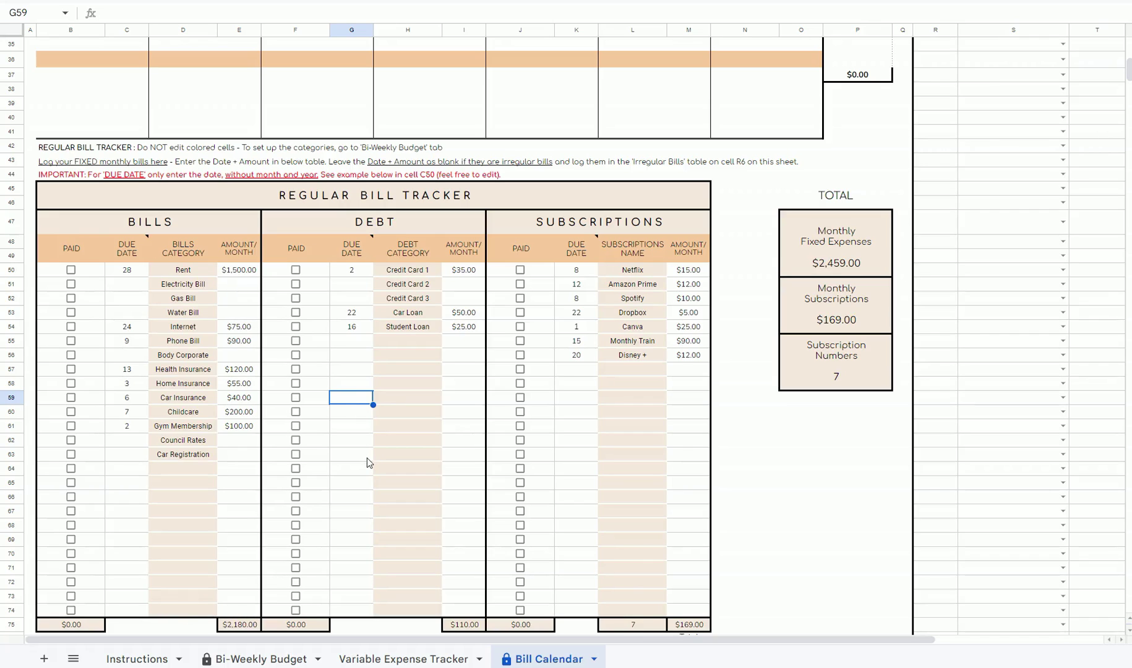
pyautogui.scroll(10, 362, 467)
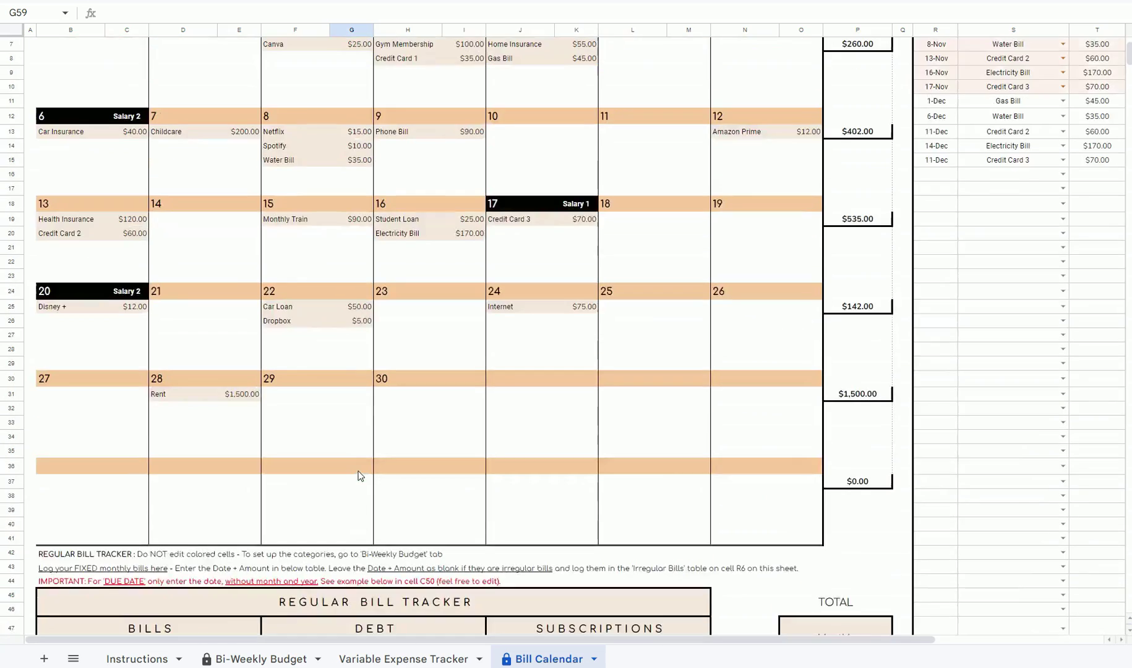
pyautogui.click(249, 658)
pyautogui.scroll(-5, 379, 377)
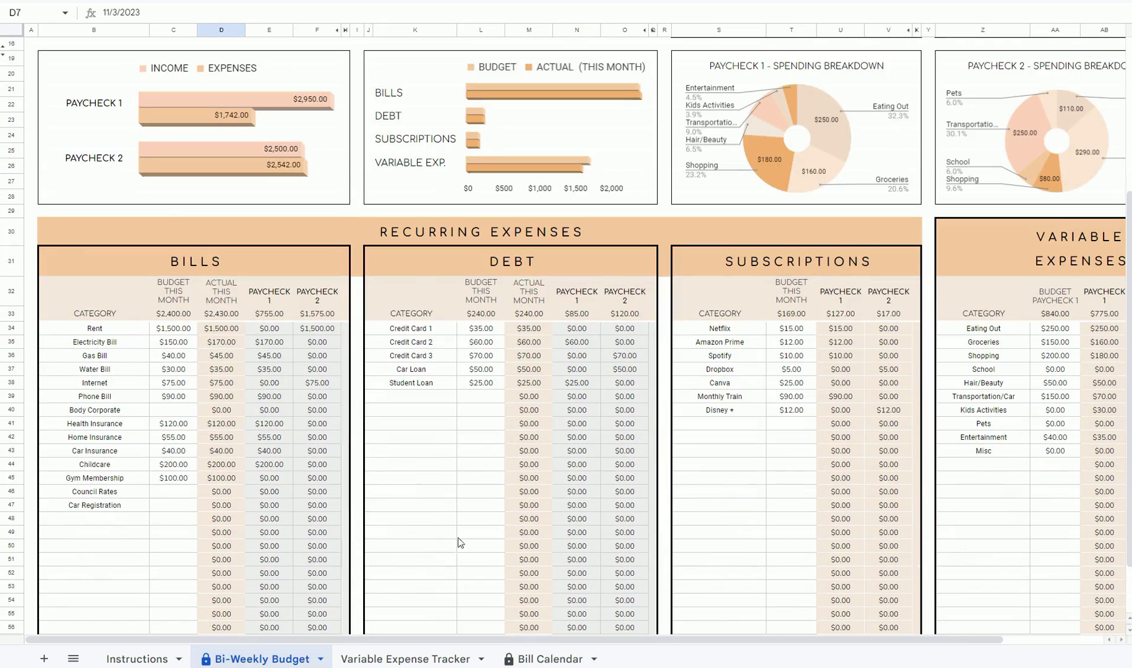
pyautogui.click(547, 659)
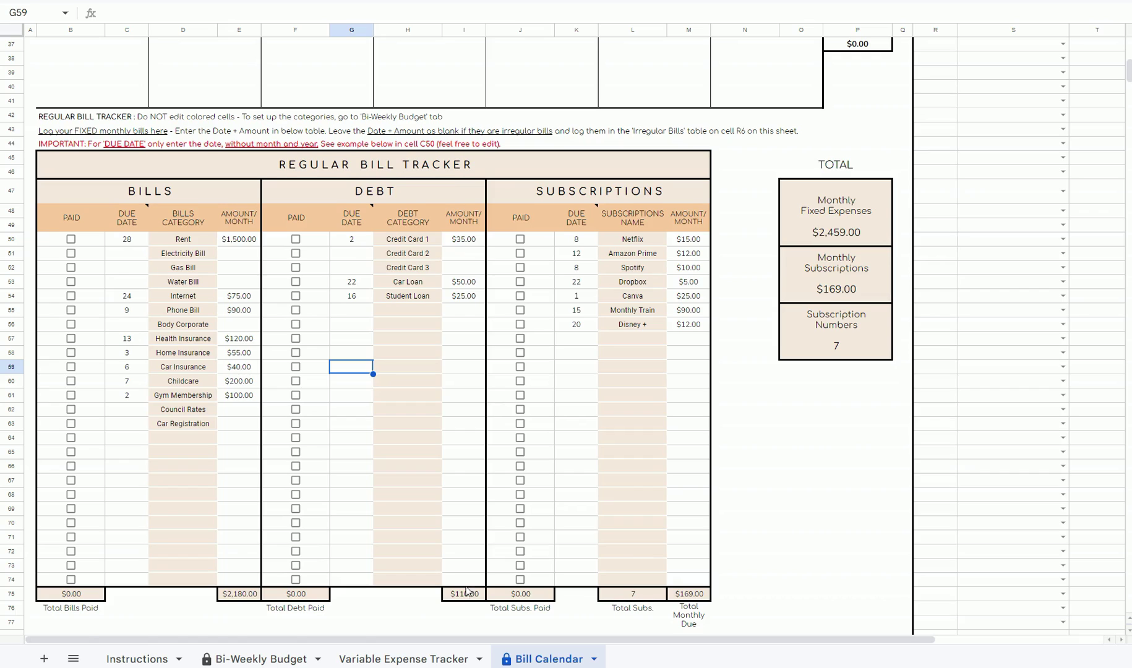
pyautogui.scroll(-1, 106, 254)
pyautogui.moveTo(92, 229); pyautogui.dragTo(91, 568)
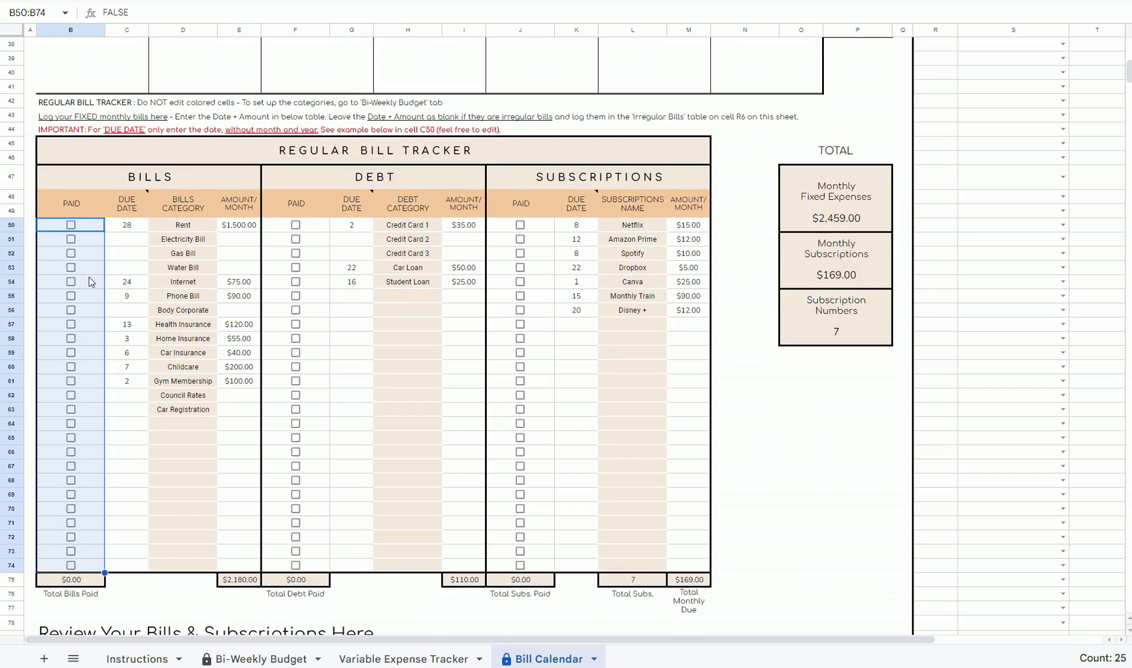
# Step: Tick the Paid boxes in B50, B54 and F50 for Rent, Internet and Credit Card 1
pyautogui.click(71, 224)
pyautogui.click(70, 286)
pyautogui.click(296, 225)
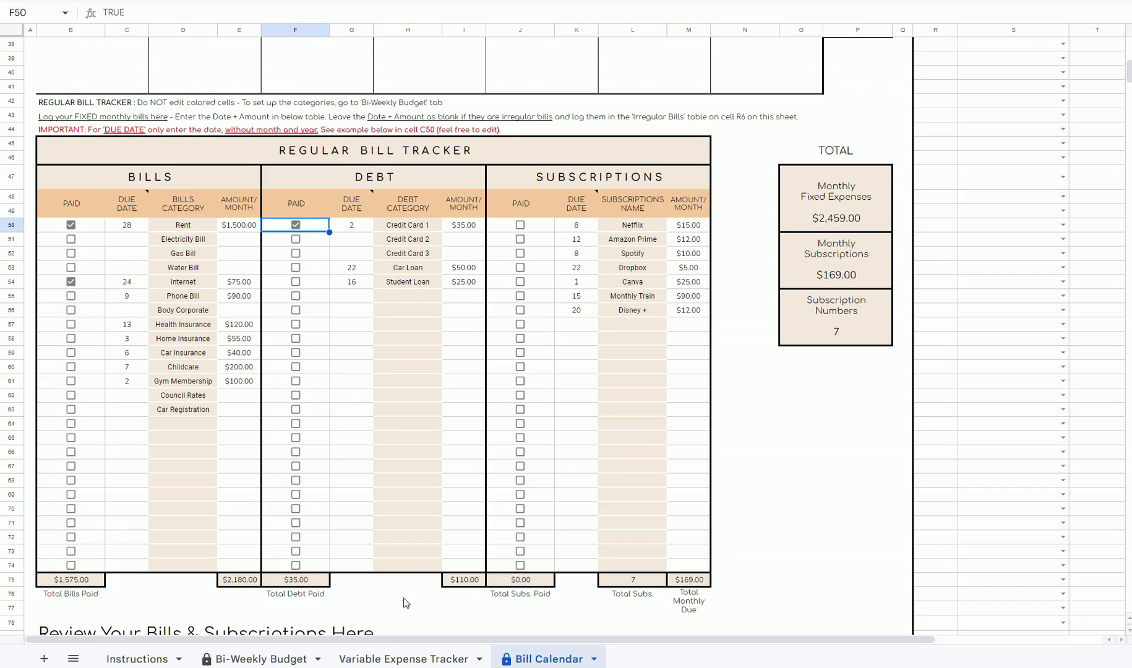
pyautogui.hscroll(4, 1062, 387)
pyautogui.scroll(10, 1063, 386)
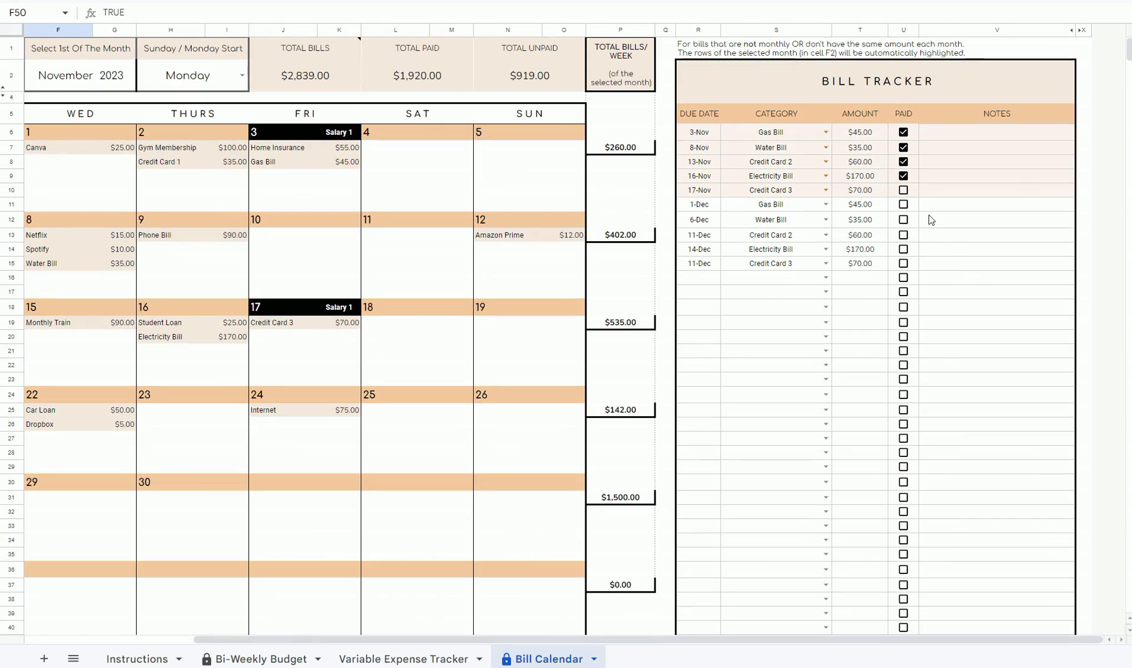
# Step: Tick Paid in U10 for the 17-Nov Credit Card 3 bill and check the totals
pyautogui.click(904, 191)
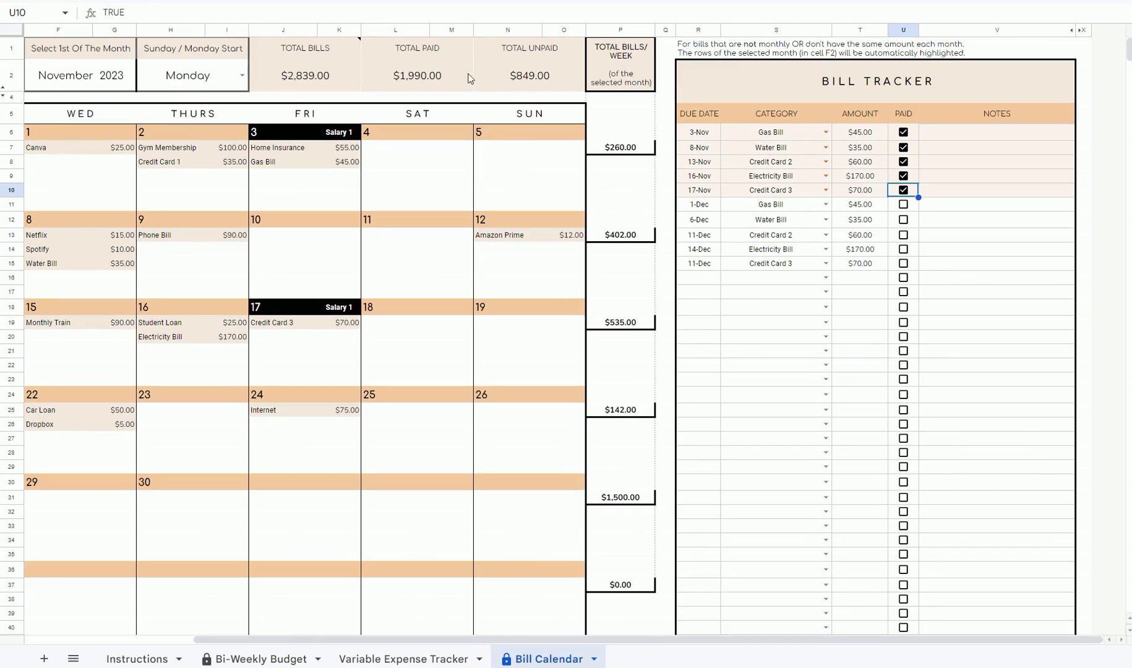
pyautogui.moveTo(439, 59); pyautogui.dragTo(519, 86)
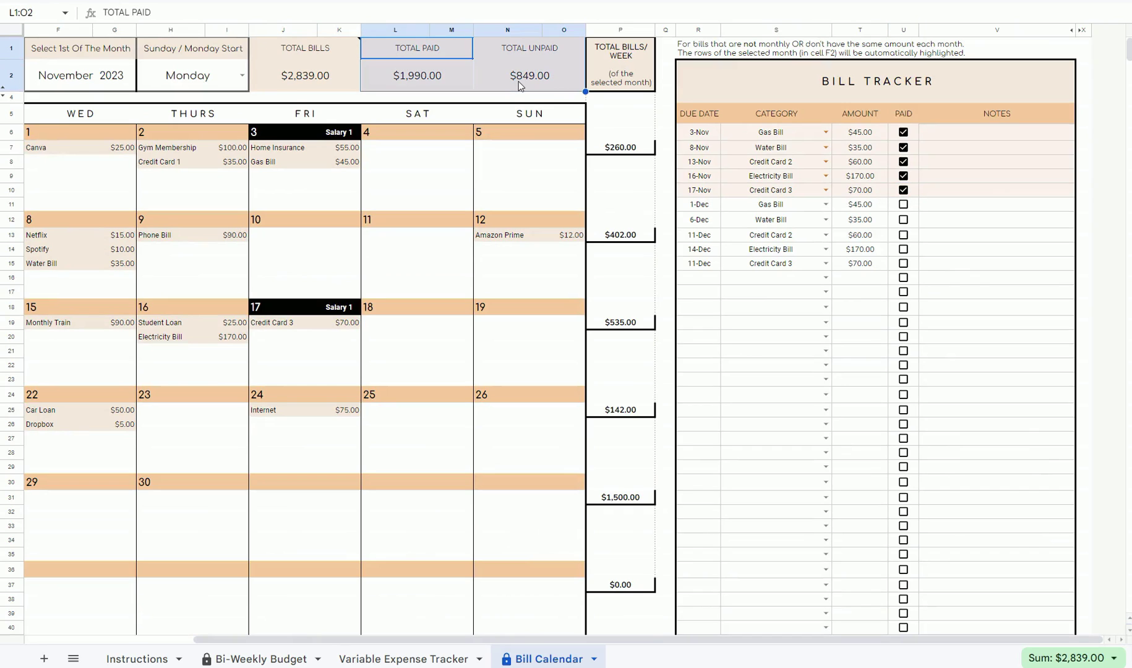
pyautogui.click(73, 82)
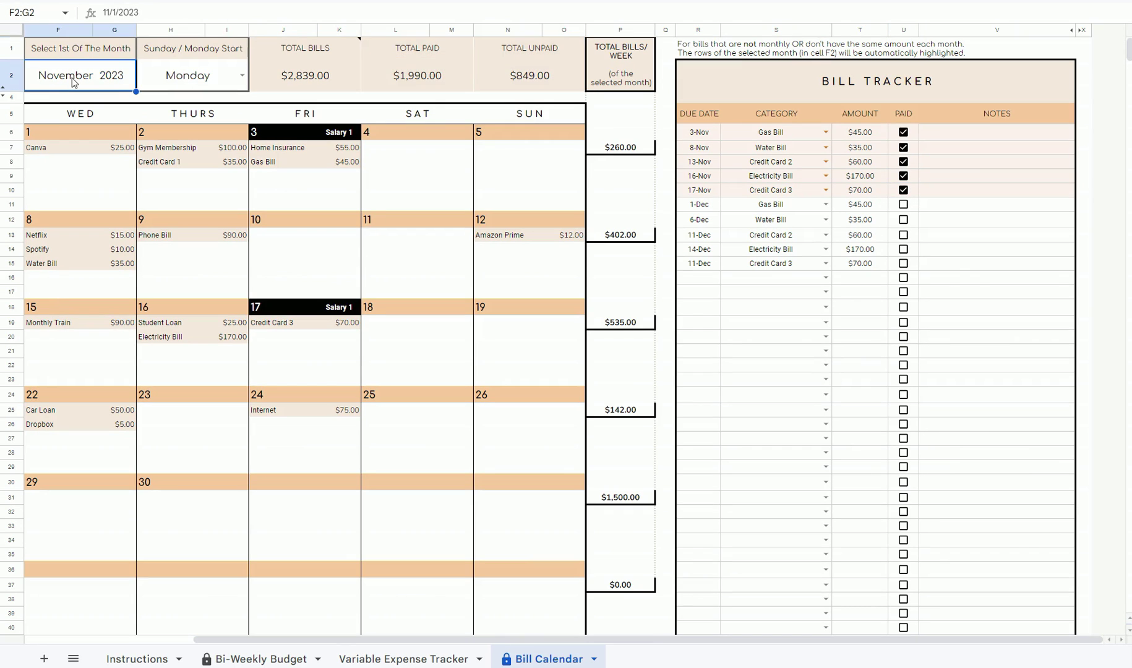
# Step: Review the Total Bills to Total Unpaid figures, the November 2023 cell and the Paid column
pyautogui.hscroll(-4, 927, 185)
pyautogui.click(953, 80)
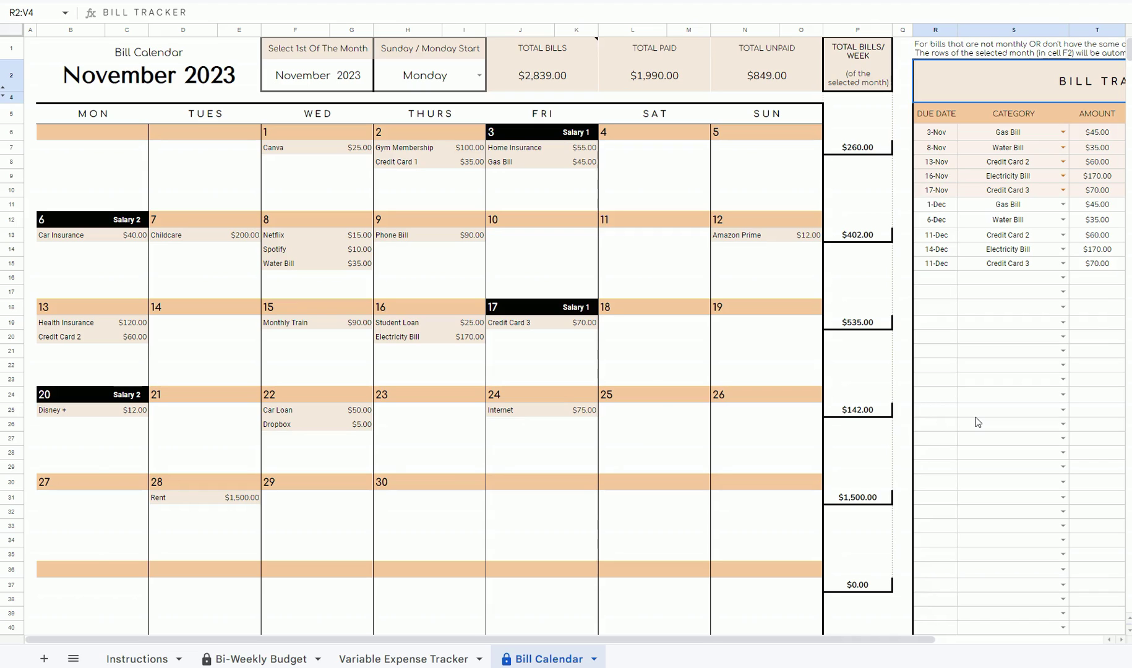
pyautogui.moveTo(582, 53); pyautogui.dragTo(798, 82)
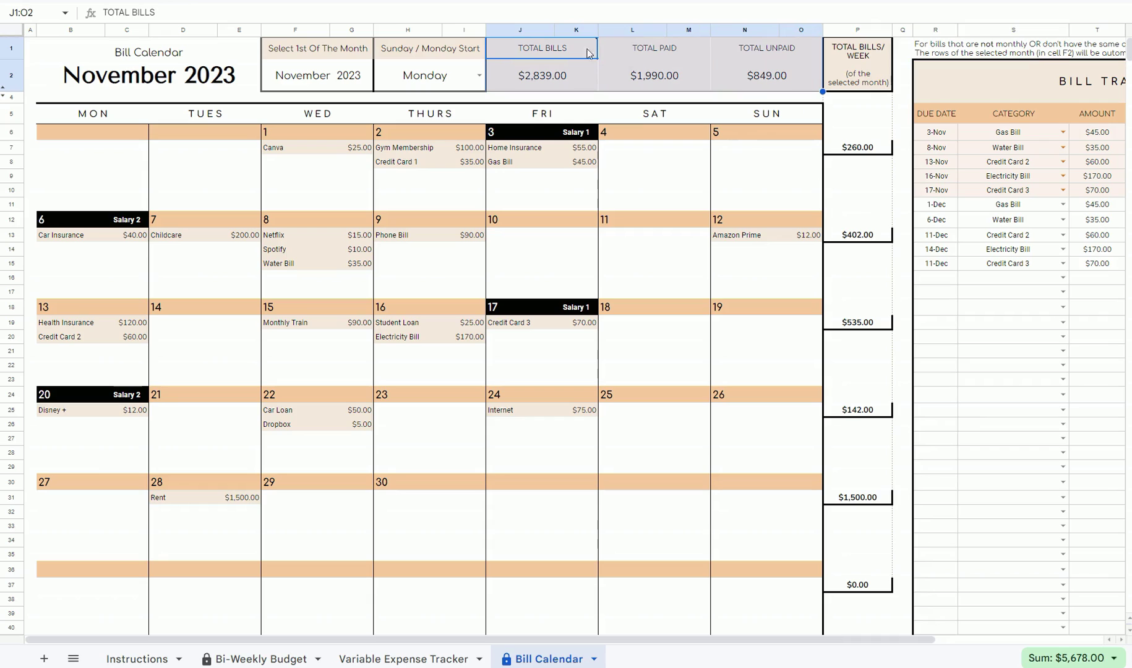
pyautogui.click(336, 75)
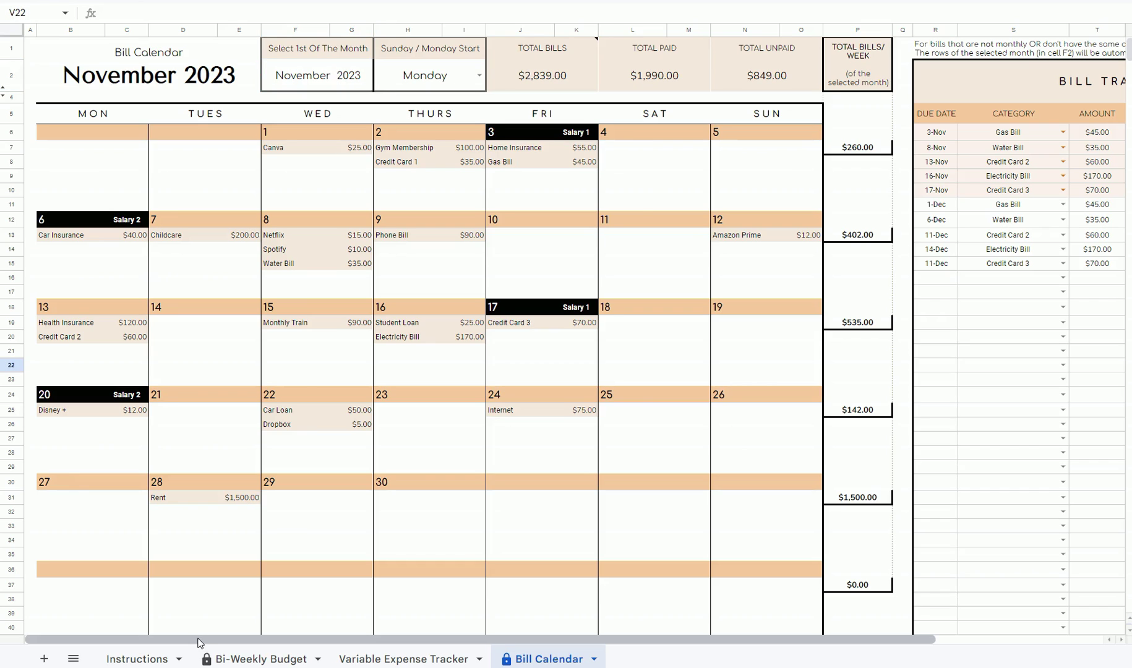
pyautogui.moveTo(201, 643); pyautogui.dragTo(371, 643)
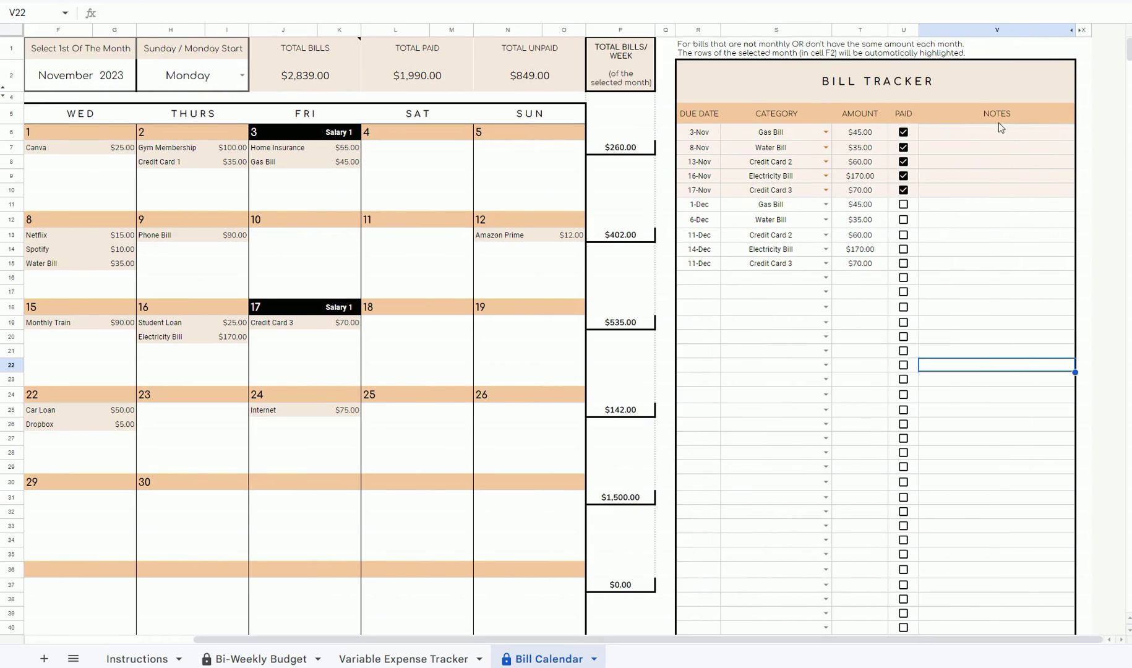
pyautogui.click(906, 30)
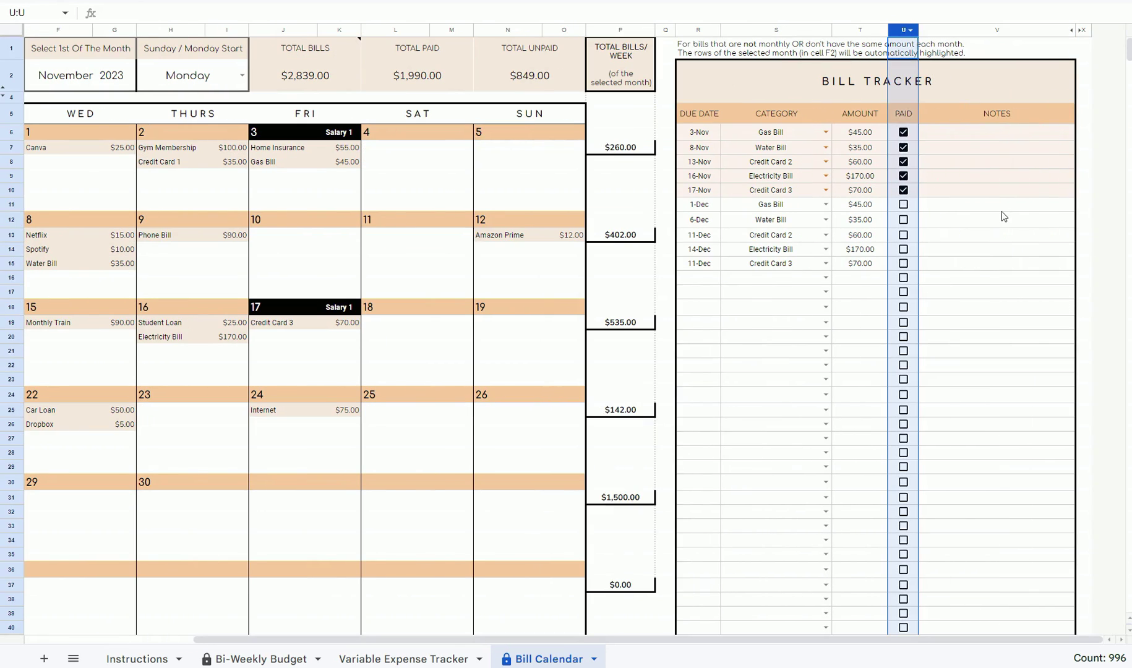